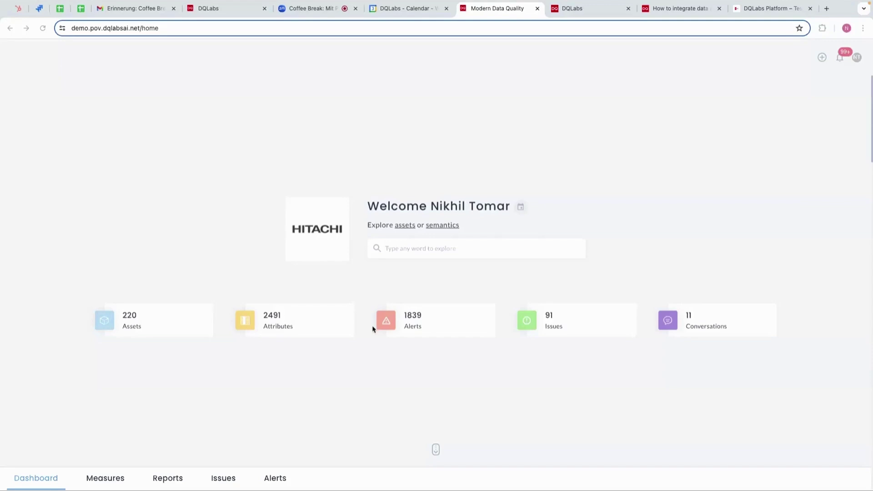
Open the page for adding a connection and look through the catalogue of available connectors
{"action": "scroll", "coordinate": [493, 342], "scroll_direction": "down", "scroll_amount": 1}
{"action": "scroll", "coordinate": [493, 342], "scroll_direction": "up", "scroll_amount": 1}
{"action": "left_click", "coordinate": [825, 57]}
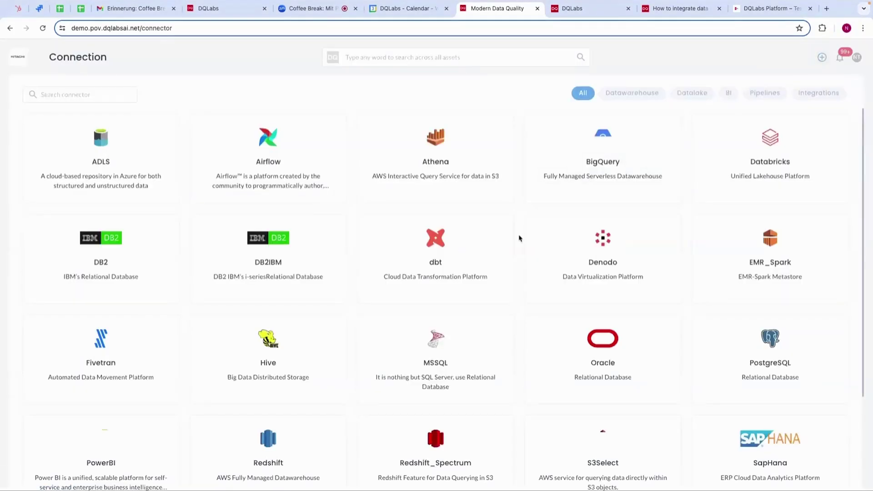
{"action": "scroll", "coordinate": [520, 238], "scroll_direction": "down", "scroll_amount": 3}
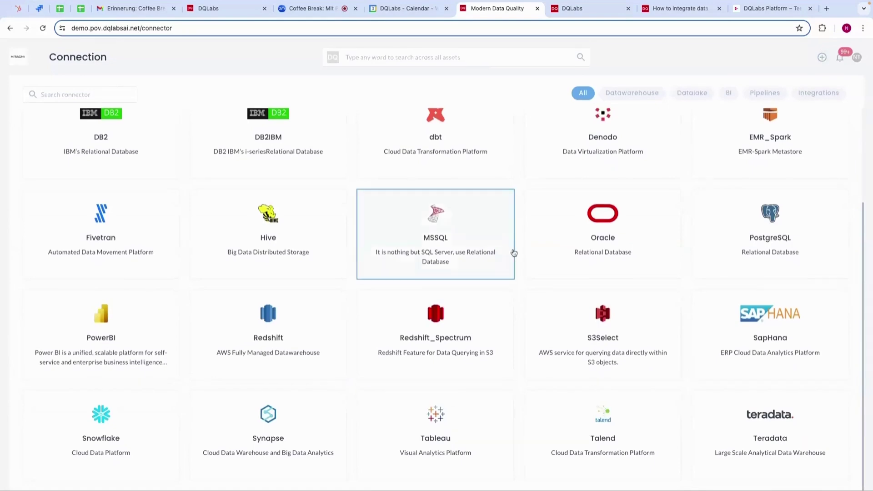
{"action": "scroll", "coordinate": [514, 240], "scroll_direction": "up", "scroll_amount": 3}
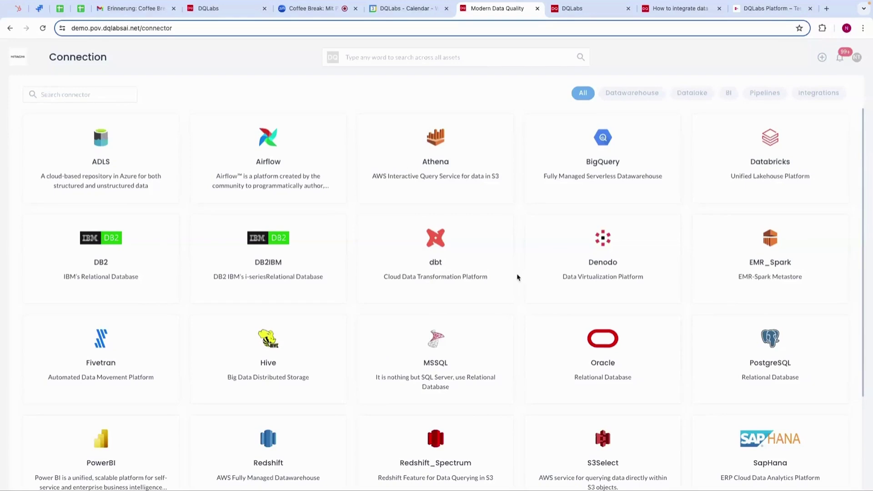
{"action": "scroll", "coordinate": [517, 278], "scroll_direction": "down", "scroll_amount": 3}
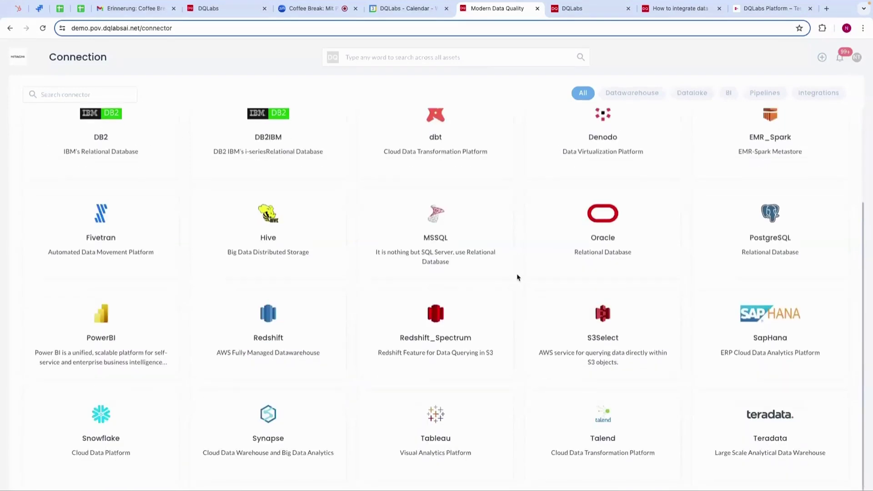
Open the Snowflake connector form and check which authentication types it offers
{"action": "left_click", "coordinate": [72, 427]}
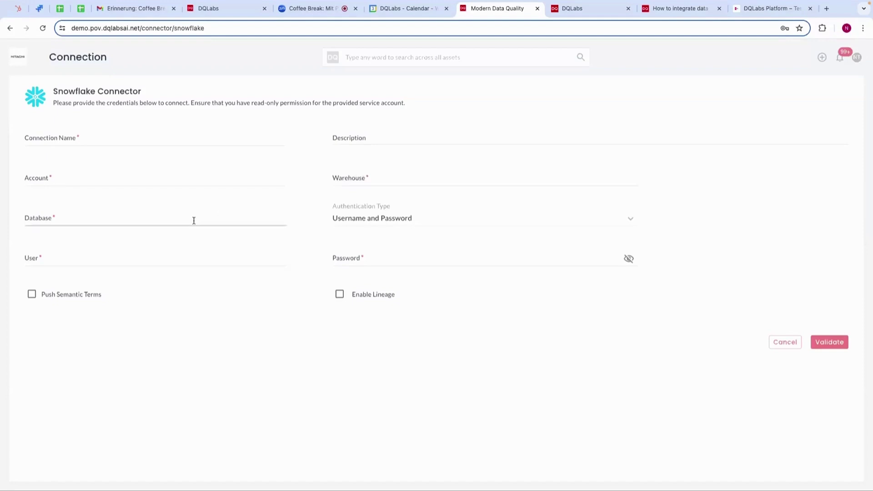
{"action": "left_click", "coordinate": [408, 220]}
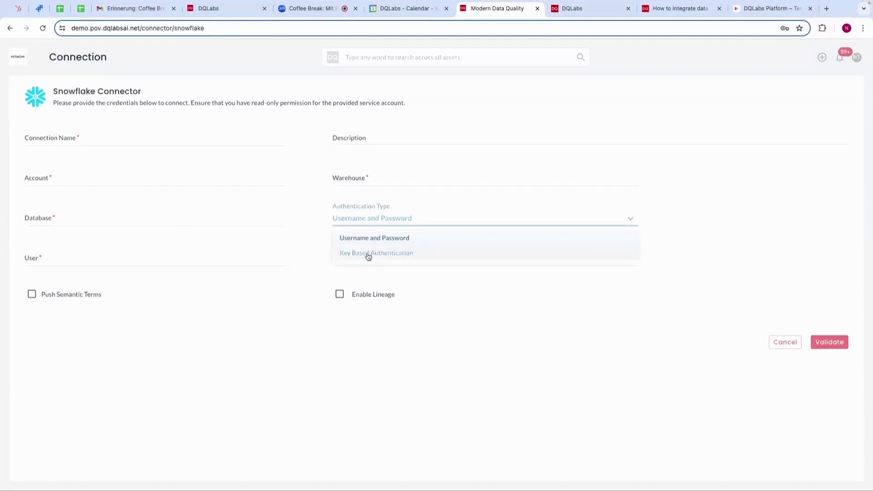
{"action": "left_click", "coordinate": [273, 334]}
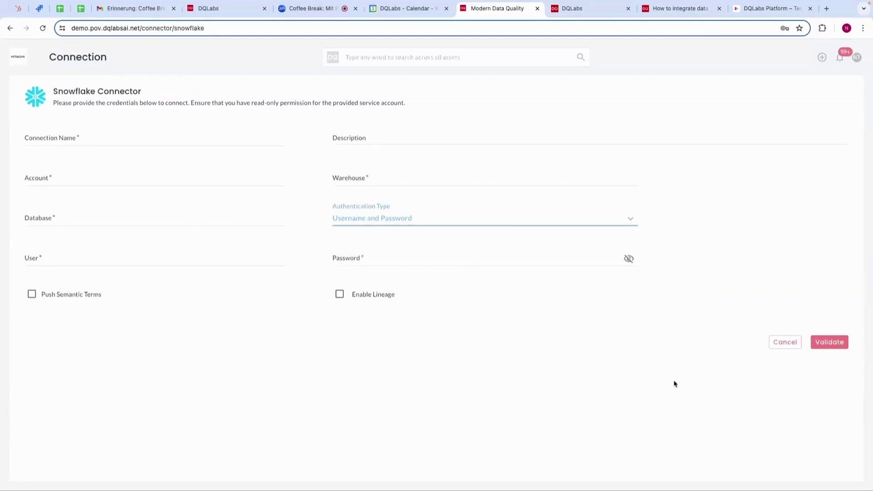
Open the Connections settings and browse the existing configured connections
{"action": "left_click", "coordinate": [855, 58]}
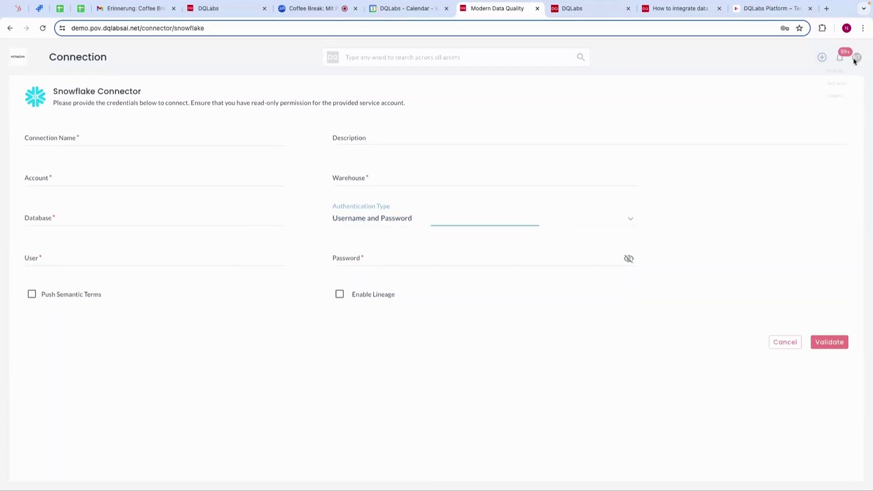
{"action": "left_click", "coordinate": [834, 88]}
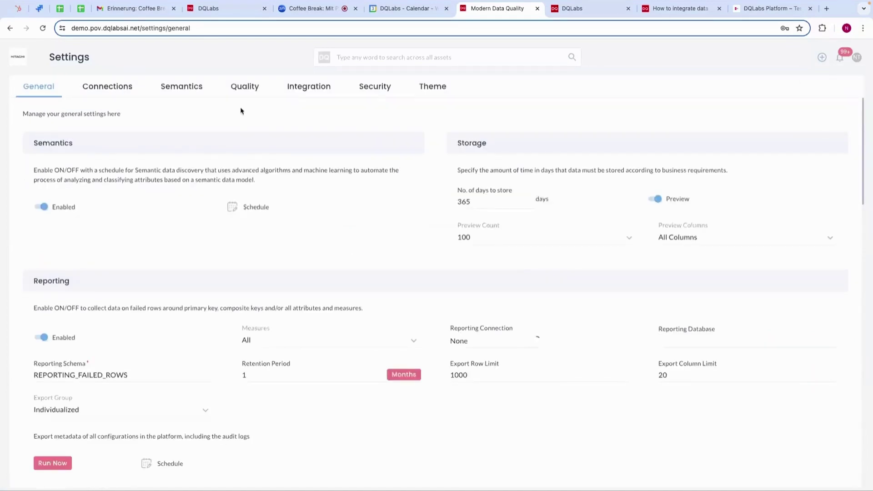
{"action": "left_click", "coordinate": [113, 89]}
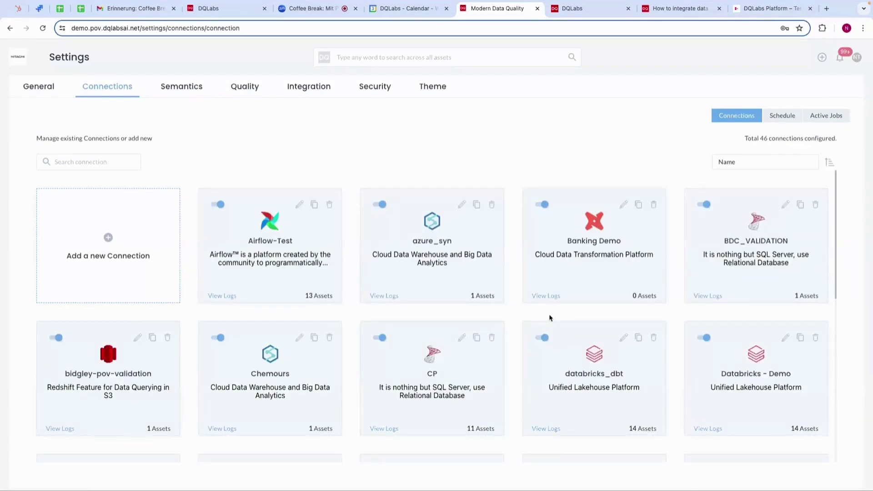
{"action": "scroll", "coordinate": [500, 399], "scroll_direction": "down", "scroll_amount": 6}
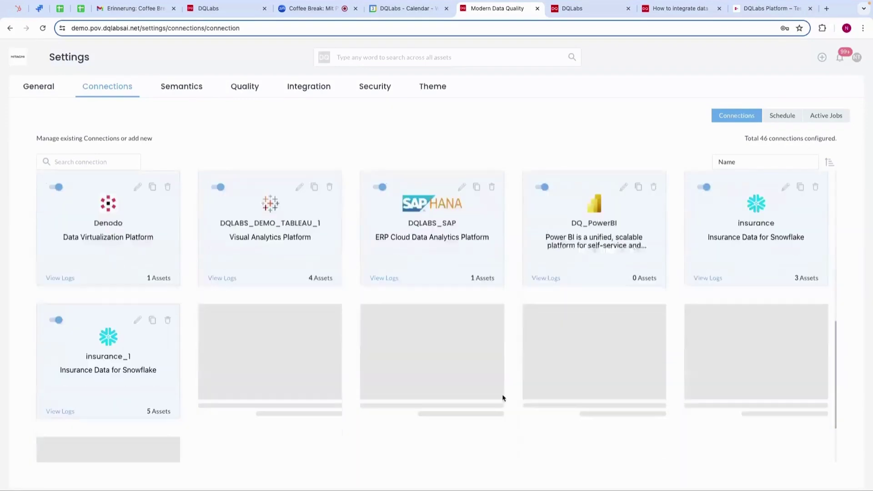
{"action": "scroll", "coordinate": [484, 335], "scroll_direction": "down", "scroll_amount": 2}
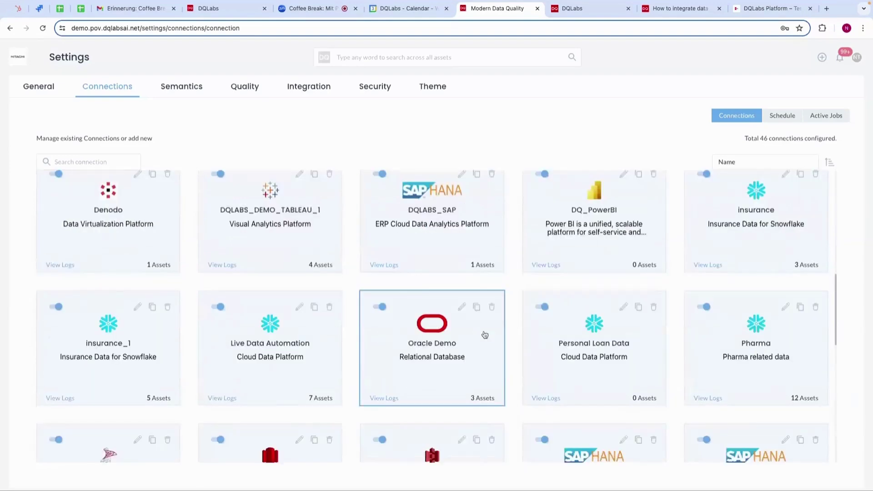
Open the Live Data Automation connection's credential form, review its user and schema fields, and leave it without connecting
{"action": "left_click", "coordinate": [236, 268]}
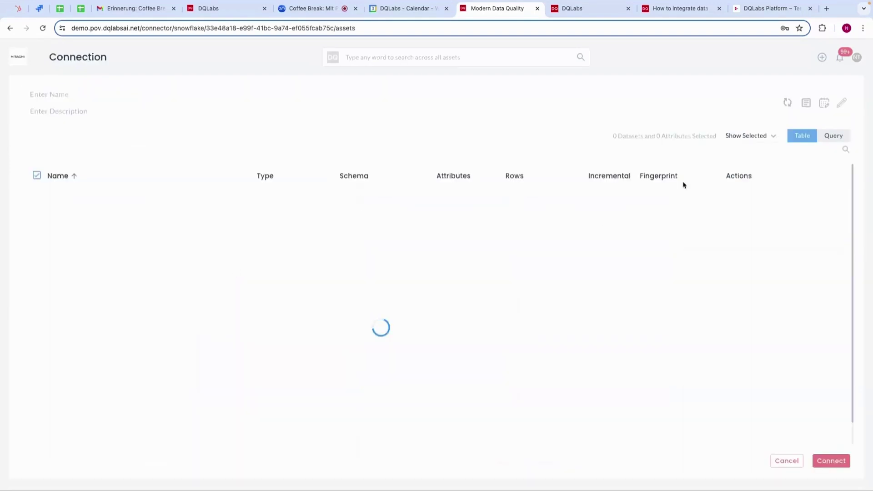
{"action": "left_click", "coordinate": [843, 104]}
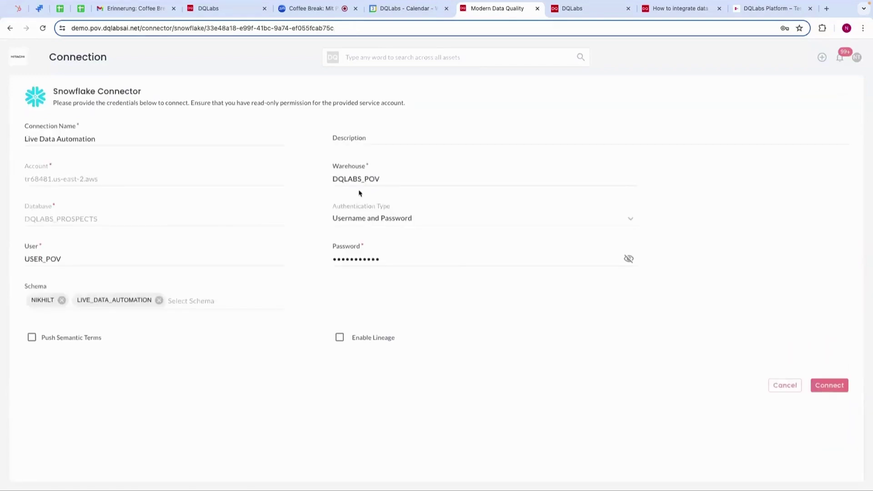
{"action": "left_click", "coordinate": [44, 298]}
{"action": "left_click", "coordinate": [80, 244]}
{"action": "left_click", "coordinate": [784, 386]}
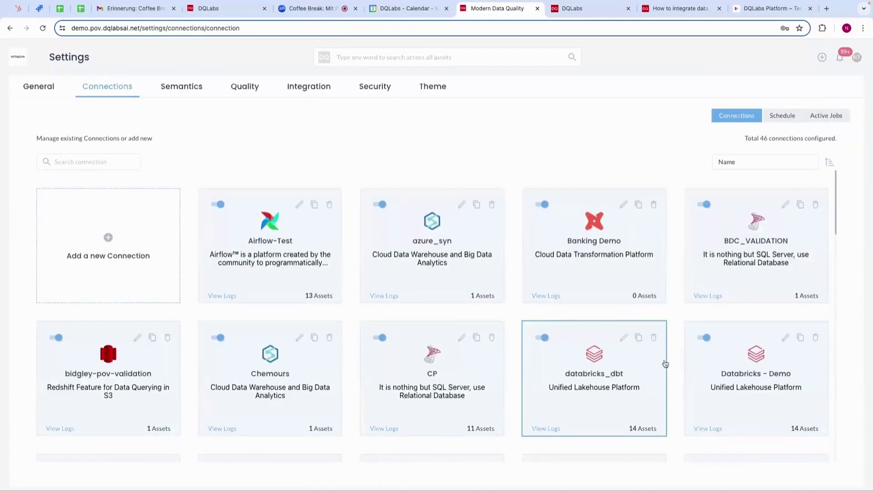
Look through the full list of configured connections and reopen the Live Data Automation connection's assets
{"action": "scroll", "coordinate": [664, 363], "scroll_direction": "down", "scroll_amount": 5}
{"action": "scroll", "coordinate": [665, 364], "scroll_direction": "down", "scroll_amount": 3}
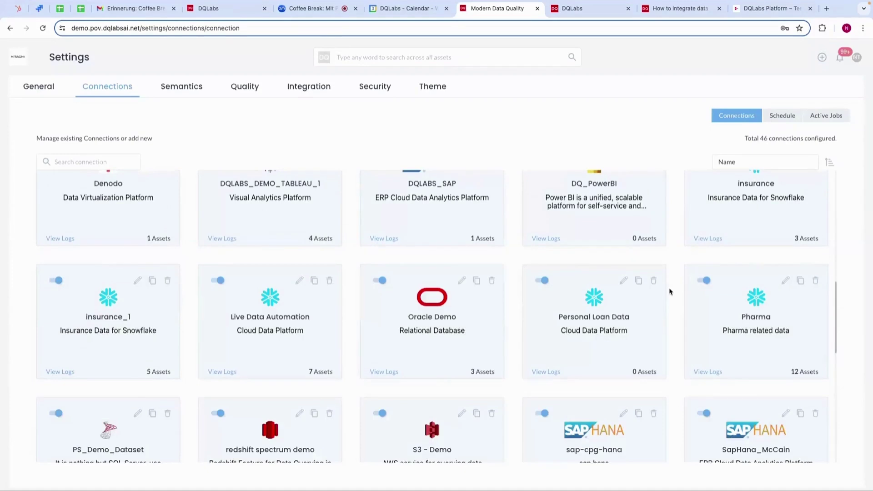
{"action": "scroll", "coordinate": [668, 289], "scroll_direction": "down", "scroll_amount": 6}
{"action": "scroll", "coordinate": [426, 364], "scroll_direction": "down", "scroll_amount": 4}
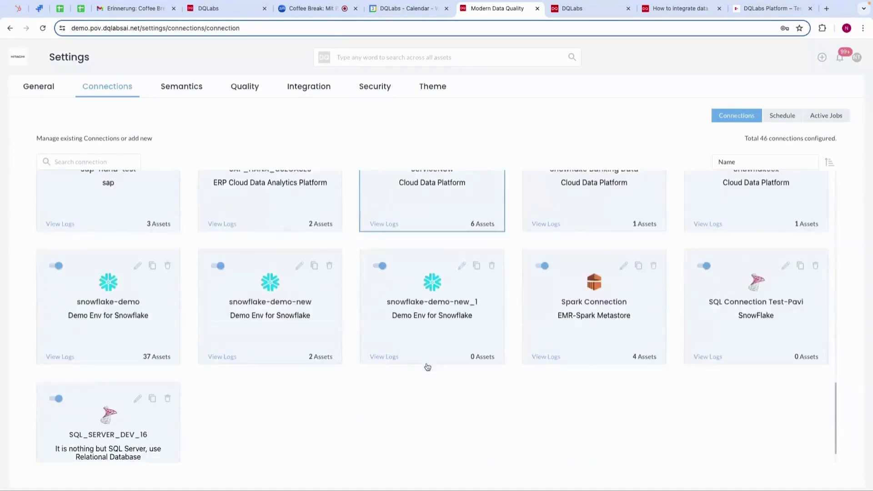
{"action": "scroll", "coordinate": [426, 367], "scroll_direction": "down", "scroll_amount": 1}
{"action": "scroll", "coordinate": [396, 361], "scroll_direction": "down", "scroll_amount": 2}
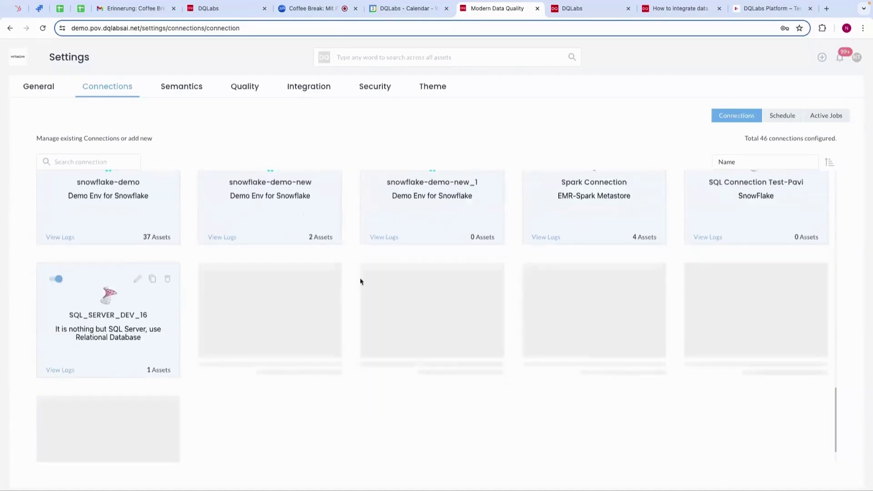
{"action": "scroll", "coordinate": [360, 282], "scroll_direction": "up", "scroll_amount": 8}
{"action": "scroll", "coordinate": [359, 282], "scroll_direction": "down", "scroll_amount": 1}
{"action": "scroll", "coordinate": [343, 302], "scroll_direction": "up", "scroll_amount": 3}
{"action": "scroll", "coordinate": [342, 303], "scroll_direction": "up", "scroll_amount": 1}
{"action": "left_click", "coordinate": [275, 288]}
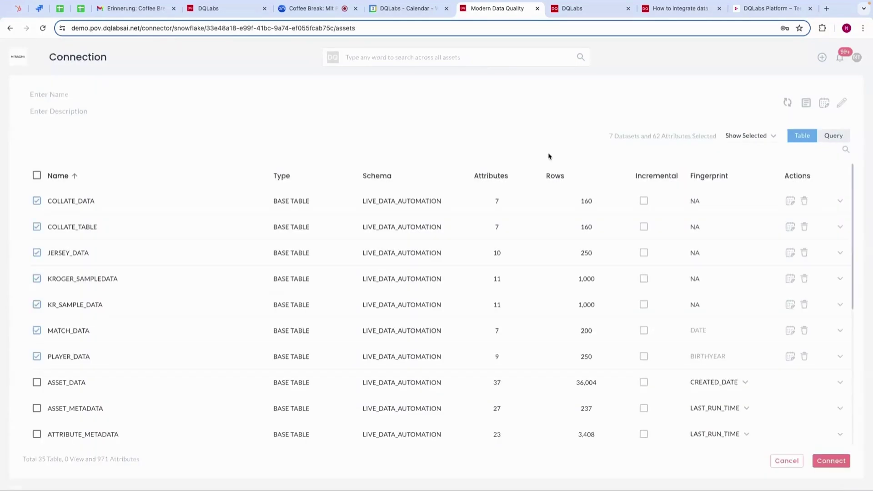
Review the Live Data Automation tables and inspect the attributes and data types of COLLATE_DATA
{"action": "scroll", "coordinate": [227, 375], "scroll_direction": "down", "scroll_amount": 3}
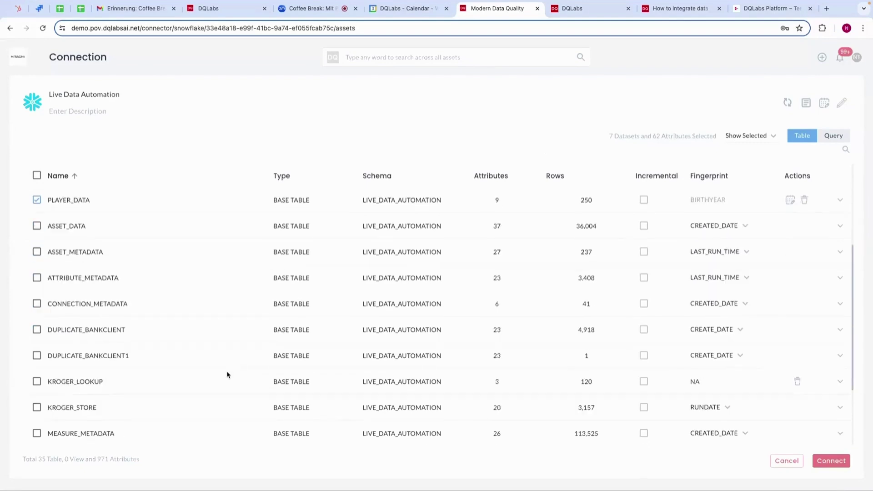
{"action": "scroll", "coordinate": [205, 322], "scroll_direction": "up", "scroll_amount": 3}
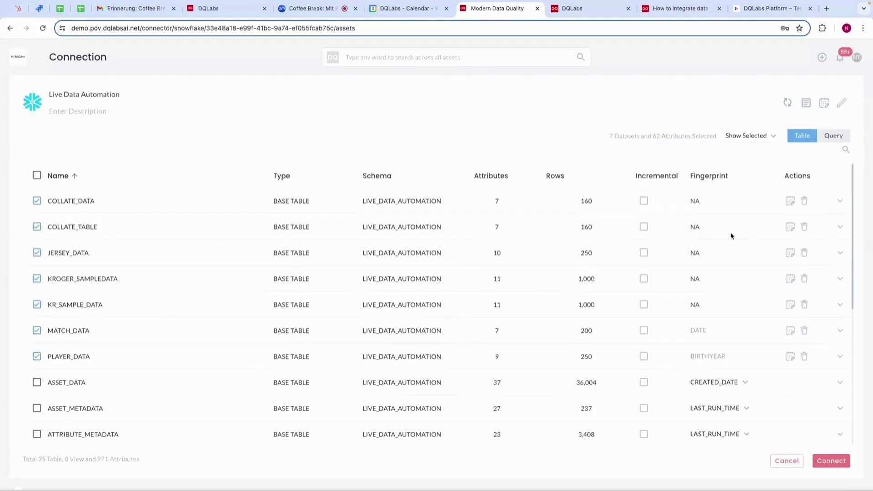
{"action": "left_click", "coordinate": [840, 202]}
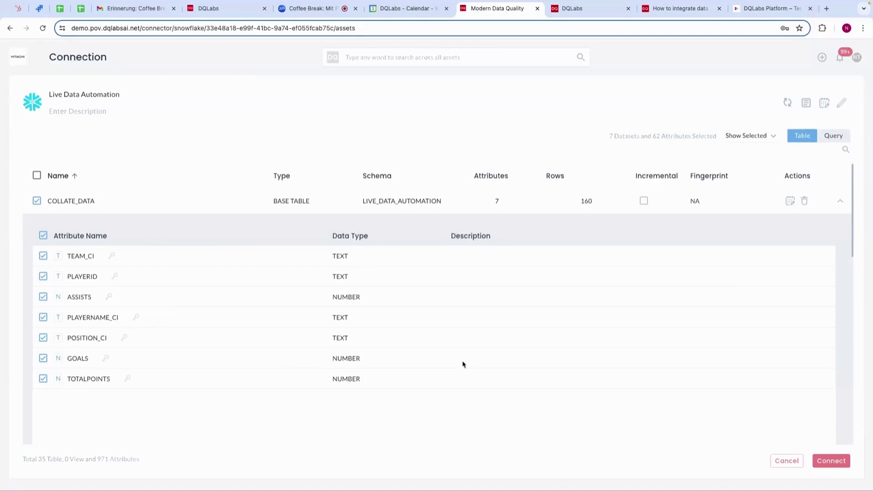
{"action": "left_click", "coordinate": [840, 201]}
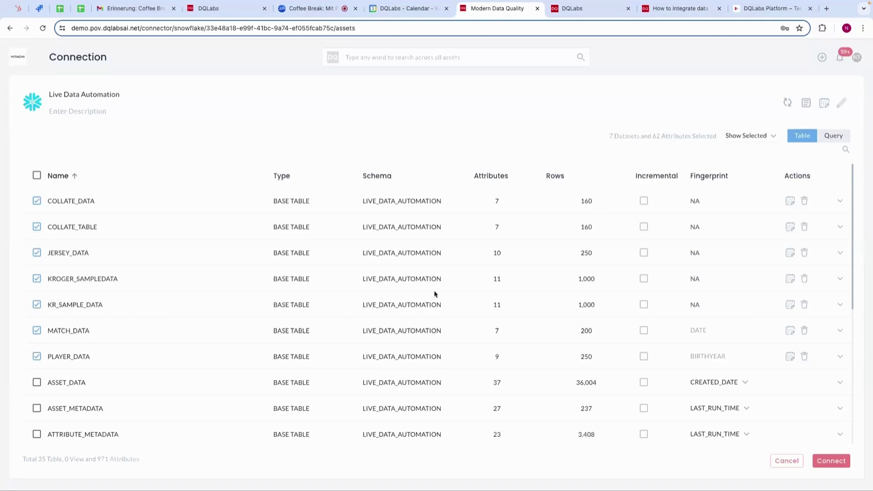
Select the ASSET_METADATA table with incremental loading, check the schedule's depth unit options, and cancel without connecting
{"action": "scroll", "coordinate": [436, 293], "scroll_direction": "down", "scroll_amount": 2}
{"action": "left_click", "coordinate": [36, 336]}
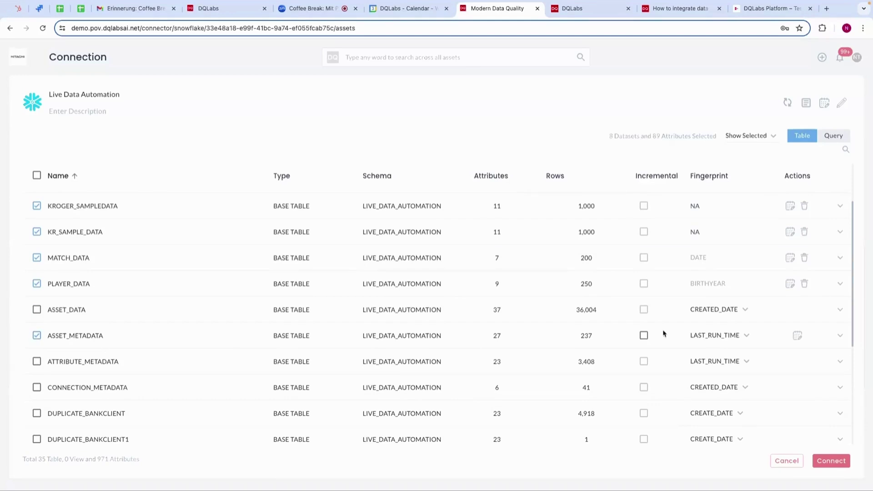
{"action": "left_click", "coordinate": [644, 335]}
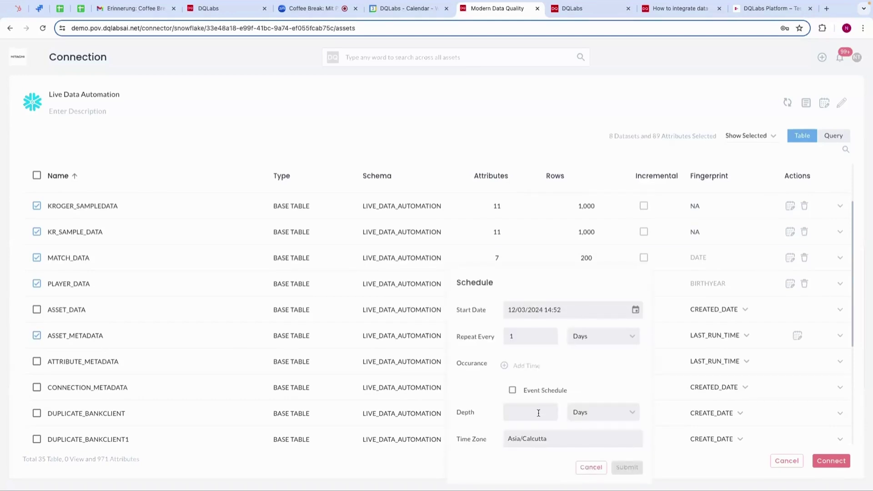
{"action": "left_click", "coordinate": [618, 415]}
{"action": "left_click", "coordinate": [591, 415]}
{"action": "left_click", "coordinate": [591, 468]}
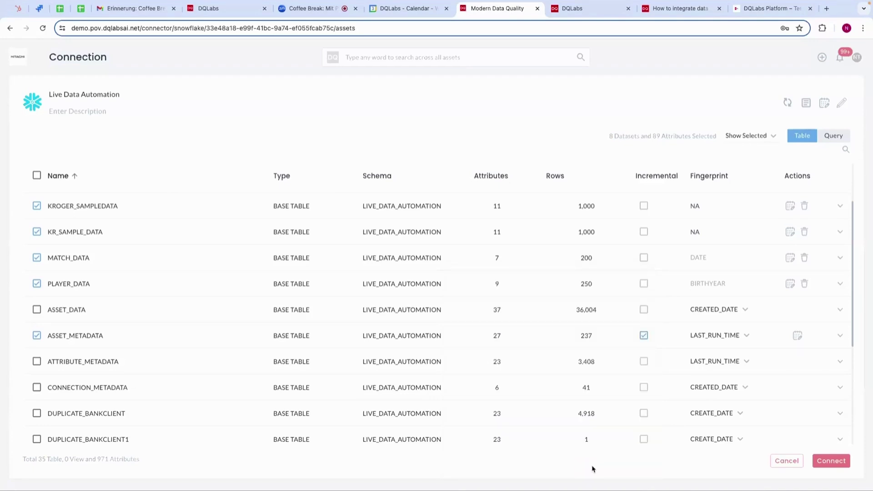
{"action": "left_click", "coordinate": [793, 463]}
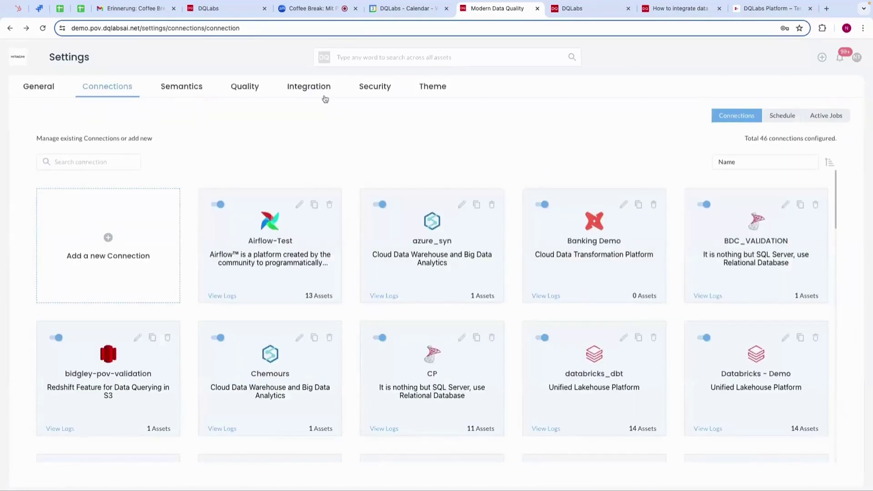
Review the Reliability, Distribution, Frequency and Statistics measures in the Quality settings
{"action": "left_click", "coordinate": [247, 94]}
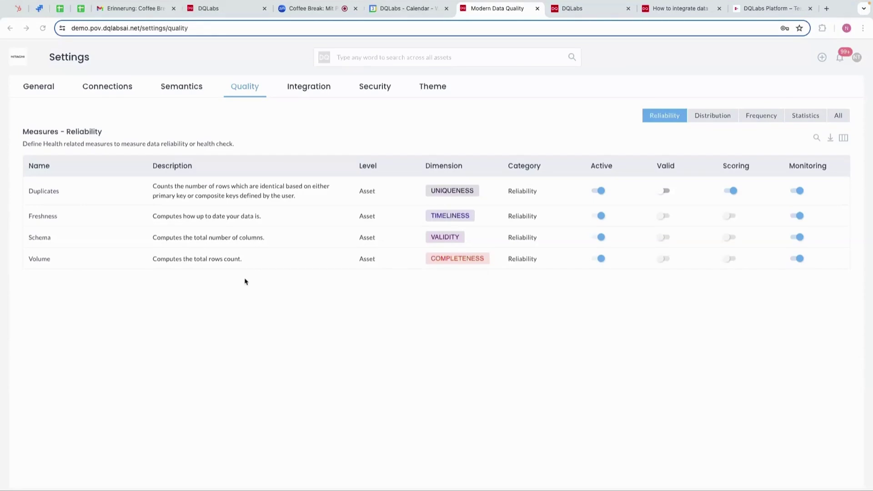
{"action": "left_click", "coordinate": [716, 116]}
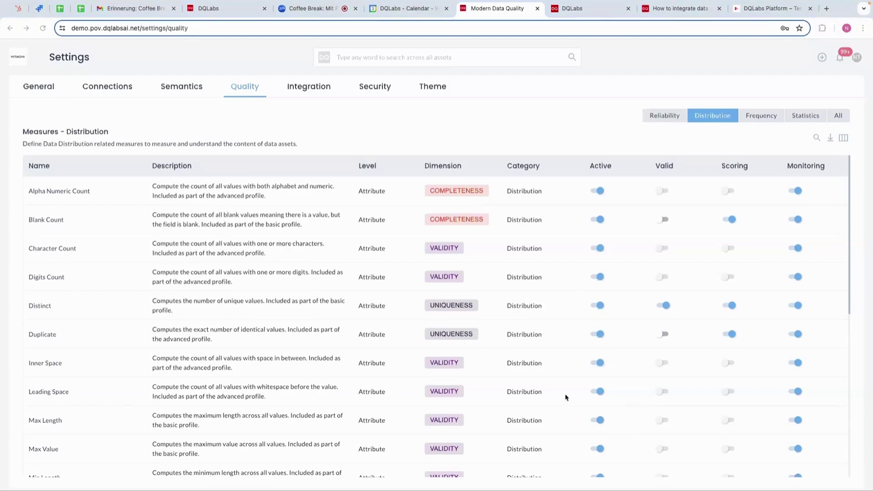
{"action": "scroll", "coordinate": [565, 386], "scroll_direction": "down", "scroll_amount": 5}
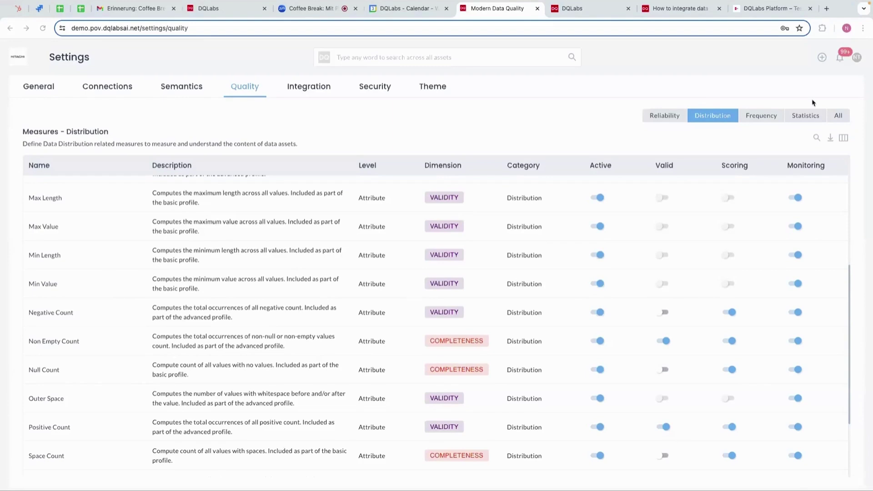
{"action": "left_click", "coordinate": [759, 118]}
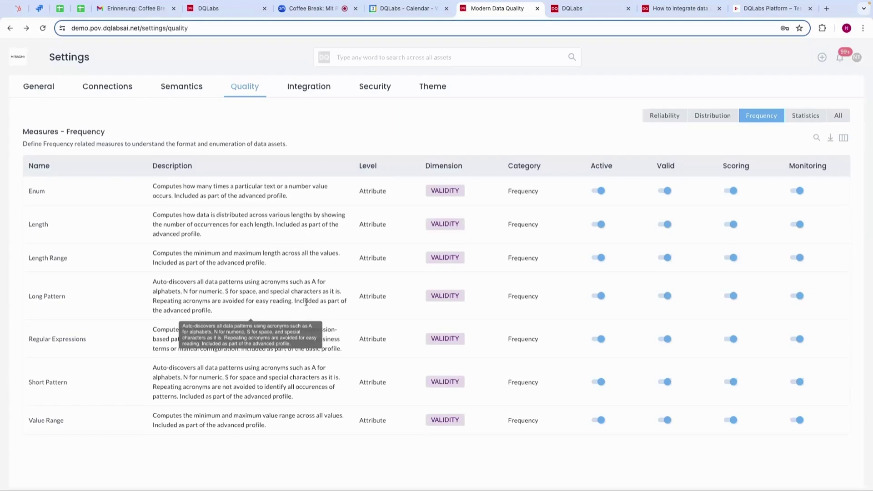
{"action": "left_click", "coordinate": [803, 120]}
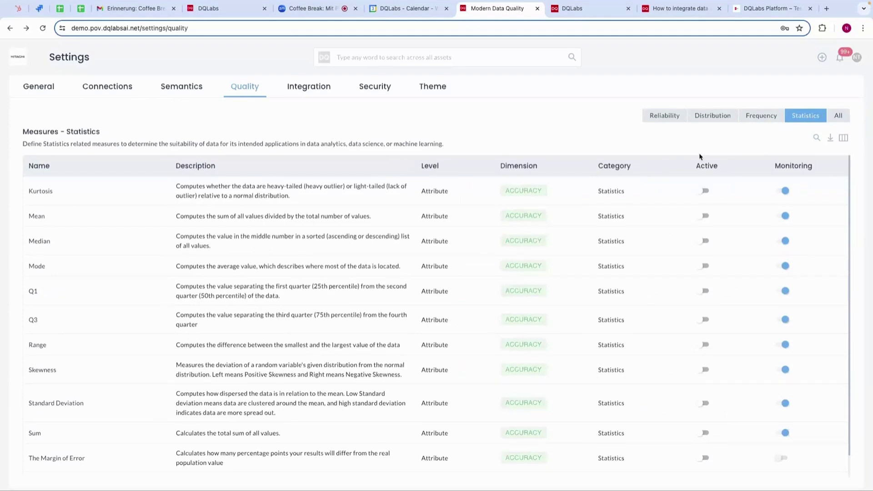
{"action": "scroll", "coordinate": [300, 335], "scroll_direction": "down", "scroll_amount": 1}
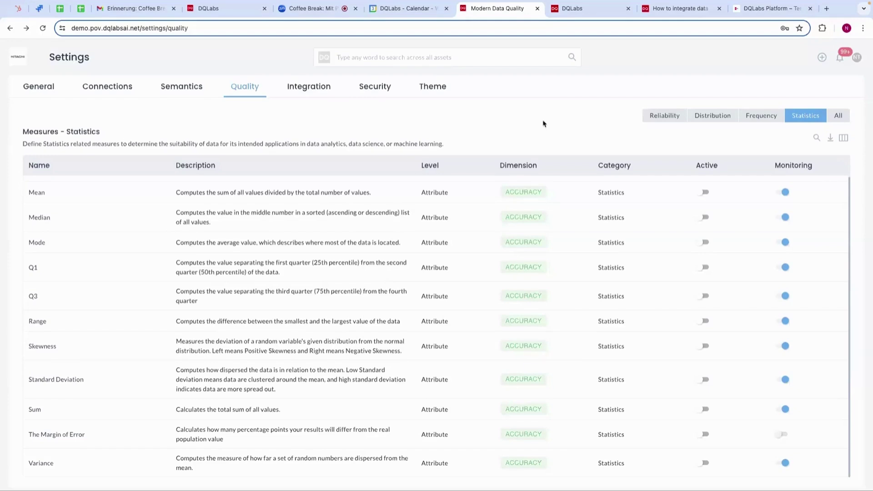
Open the Semantics settings and browse the list of domains
{"action": "left_click", "coordinate": [180, 91]}
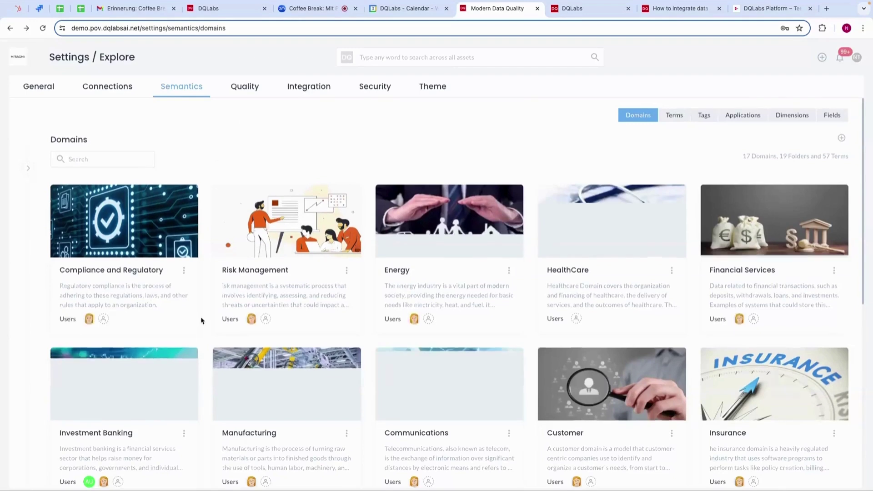
{"action": "scroll", "coordinate": [193, 205], "scroll_direction": "down", "scroll_amount": 2}
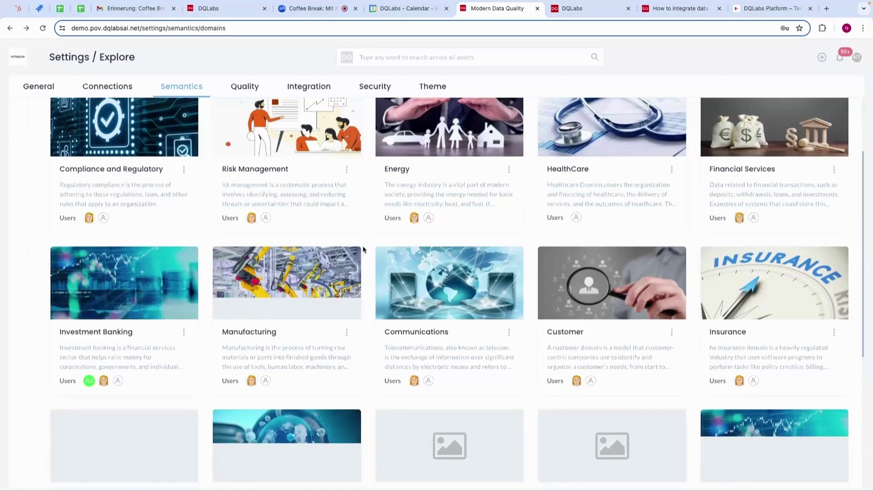
Open the Email term in the Customer domain and review its definition, including tags, threshold, patterns, length and enumeration
{"action": "left_click", "coordinate": [565, 334]}
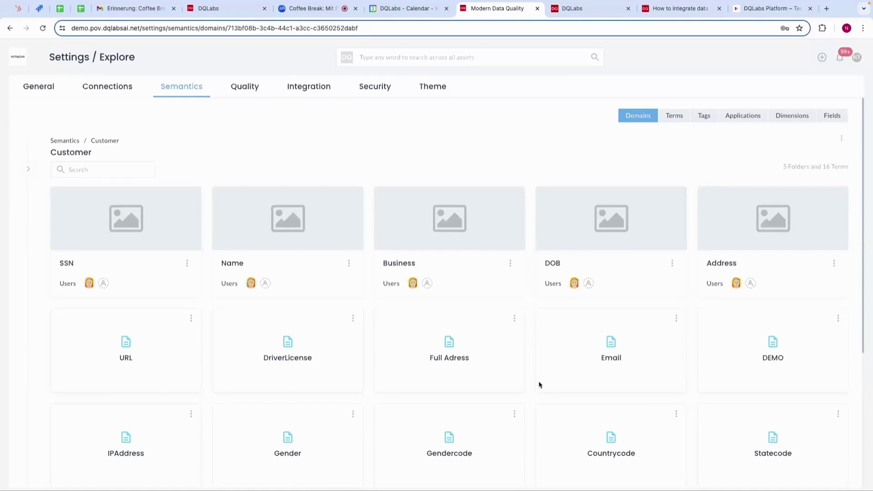
{"action": "left_click", "coordinate": [610, 356]}
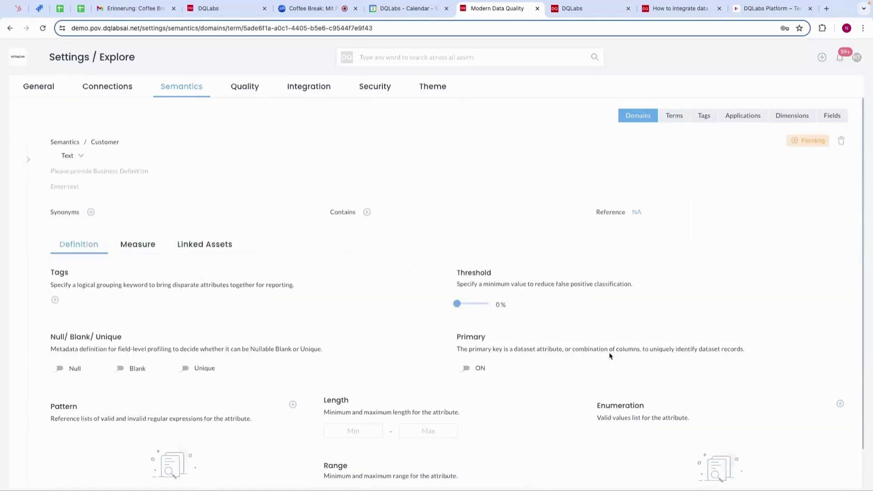
{"action": "scroll", "coordinate": [336, 329], "scroll_direction": "down", "scroll_amount": 1}
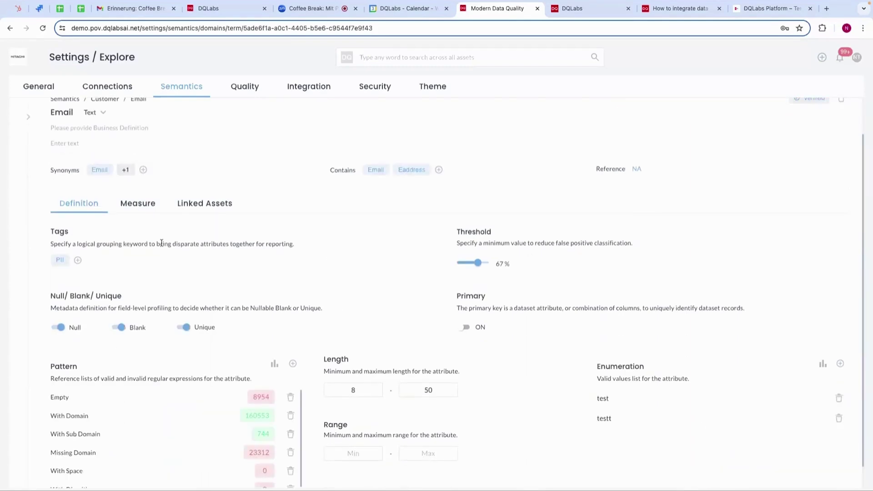
{"action": "scroll", "coordinate": [156, 240], "scroll_direction": "up", "scroll_amount": 1}
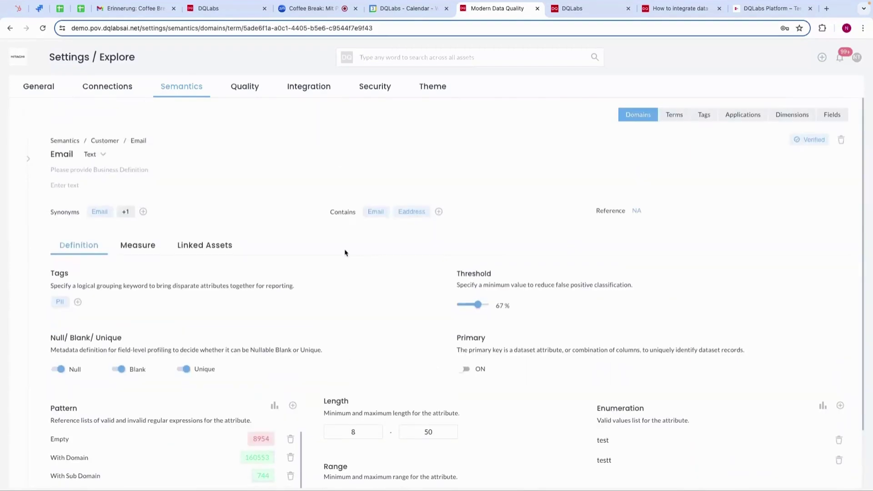
{"action": "scroll", "coordinate": [344, 251], "scroll_direction": "down", "scroll_amount": 2}
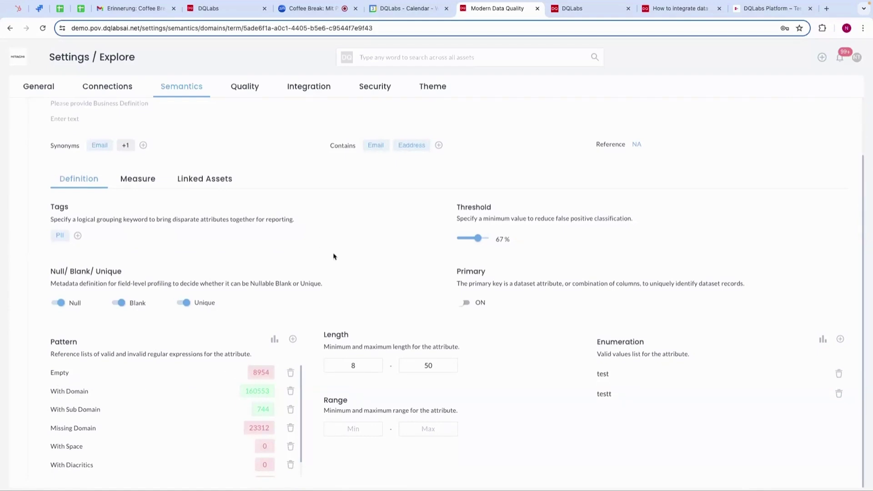
Inspect the conditional rules of the Email term's Business Domain Check measure and close it without changes
{"action": "left_click", "coordinate": [132, 182]}
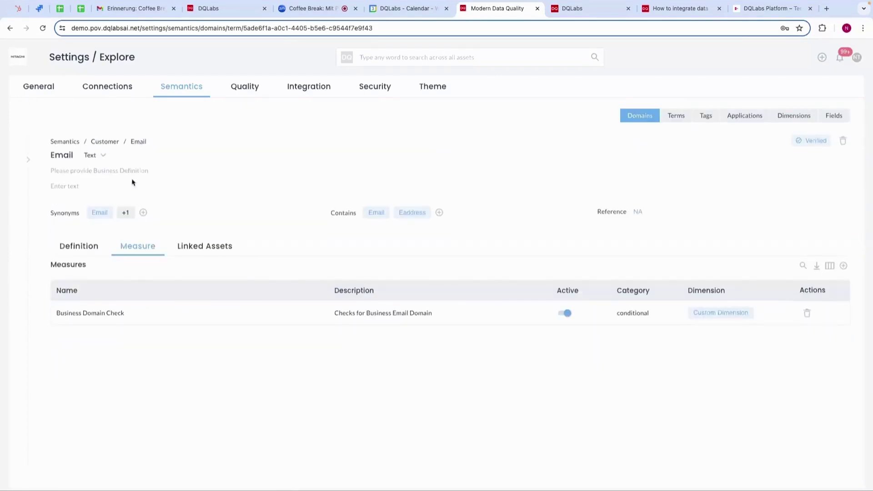
{"action": "left_click", "coordinate": [95, 315]}
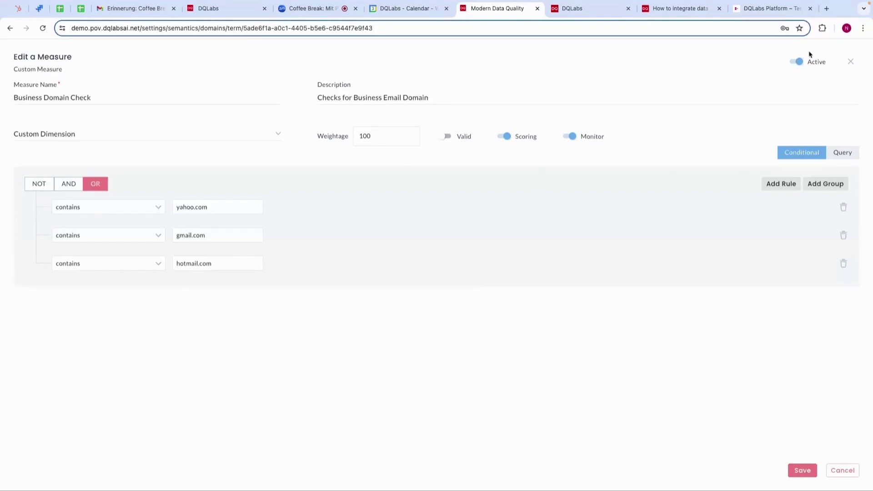
{"action": "left_click", "coordinate": [851, 63]}
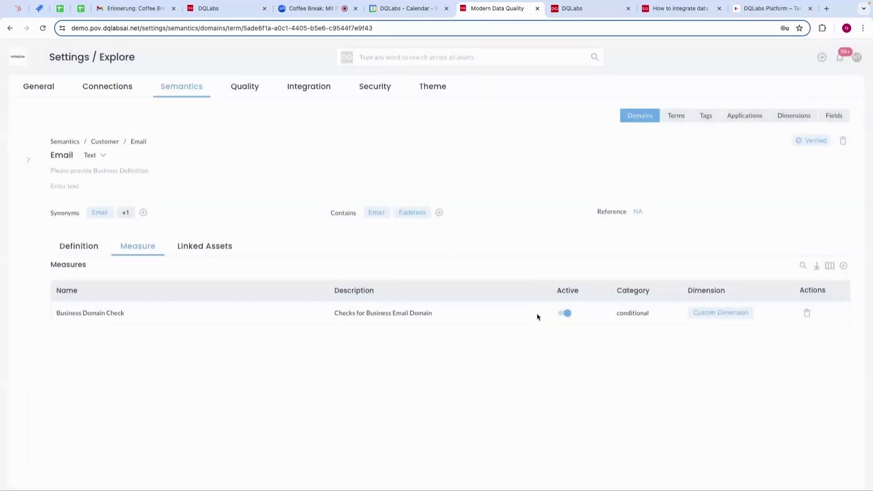
Return to the home page and review the asset overview and Discover dashboard
{"action": "left_click", "coordinate": [16, 60]}
{"action": "scroll", "coordinate": [262, 360], "scroll_direction": "down", "scroll_amount": 4}
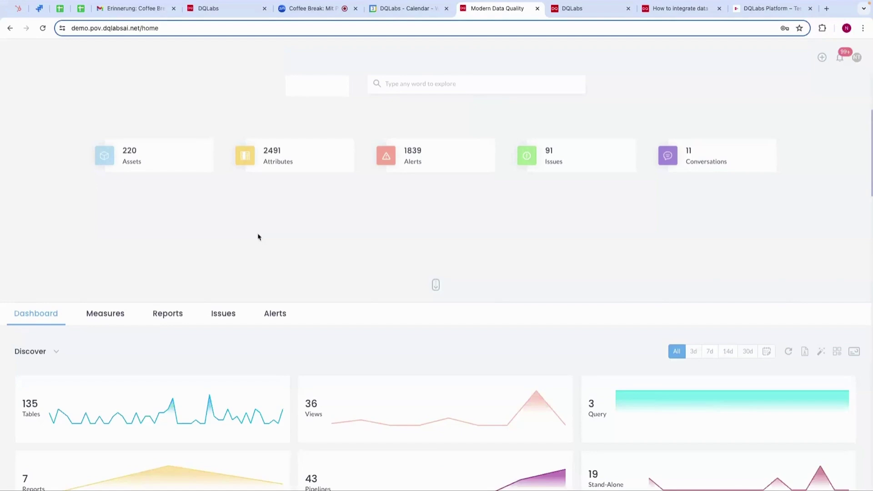
{"action": "scroll", "coordinate": [294, 376], "scroll_direction": "down", "scroll_amount": 1}
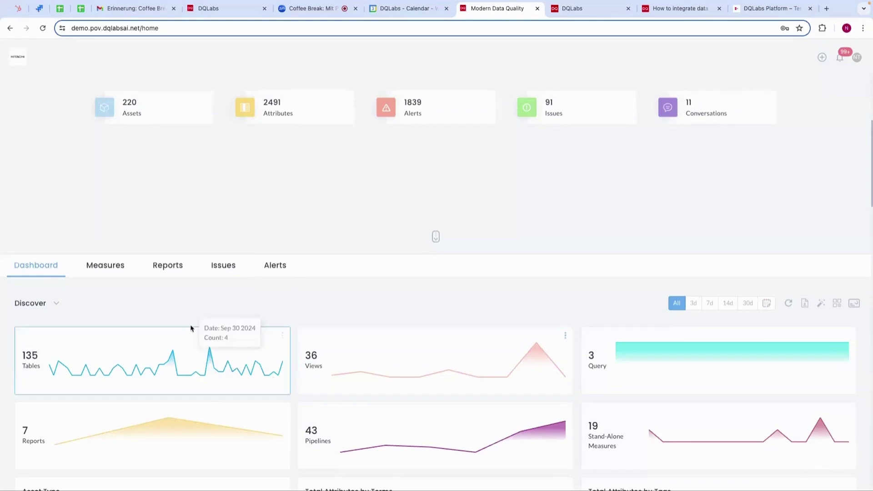
{"action": "scroll", "coordinate": [159, 313], "scroll_direction": "down", "scroll_amount": 2}
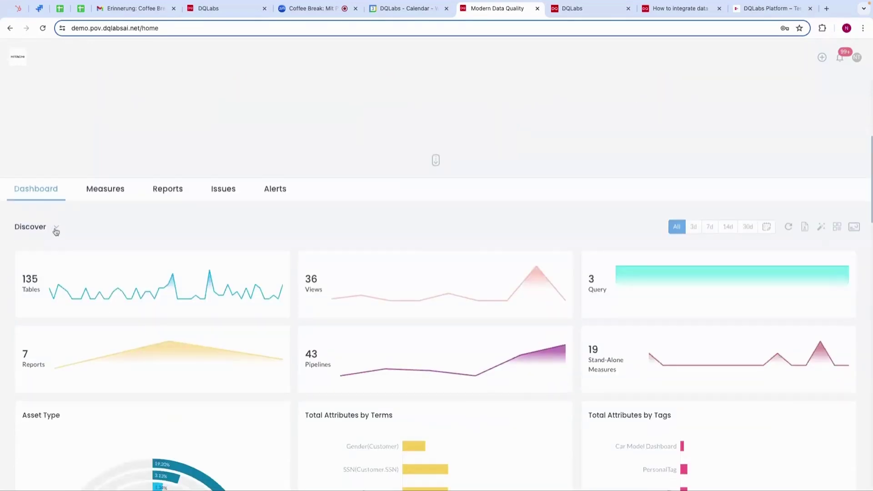
Switch to the Observe dashboard and examine its issues, health alerts, organization score and latest alerts and issues
{"action": "left_click", "coordinate": [56, 228]}
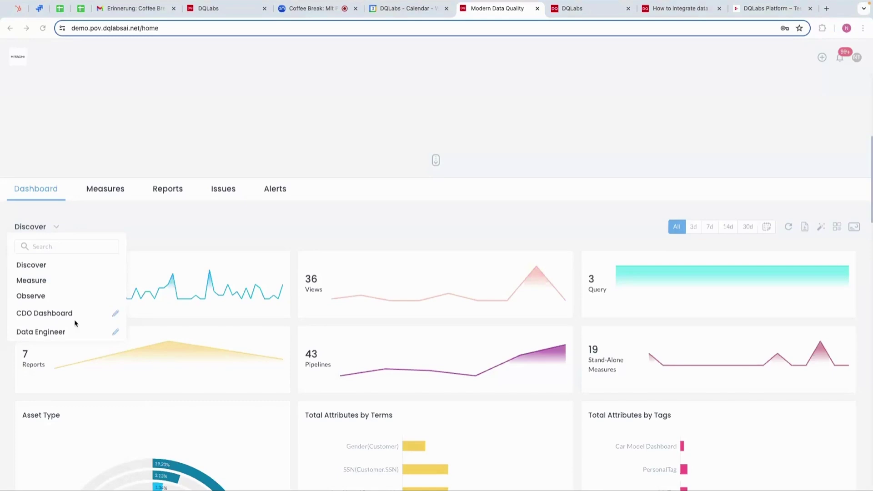
{"action": "left_click", "coordinate": [31, 296]}
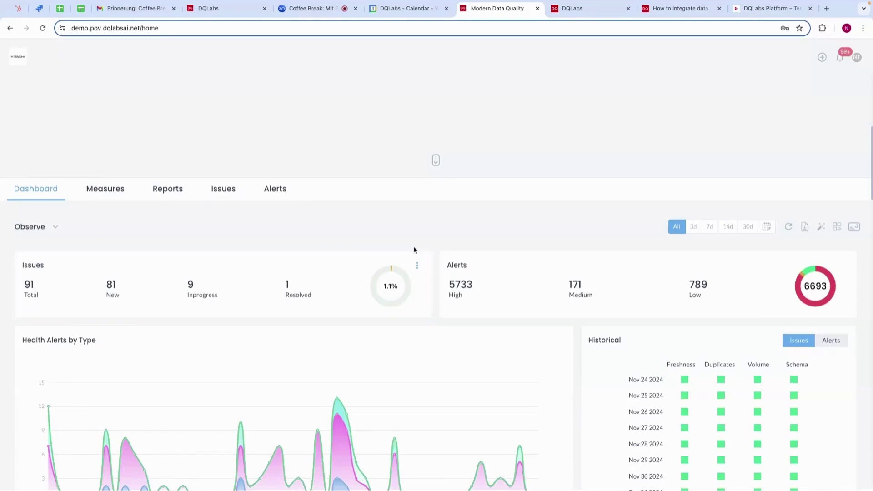
{"action": "scroll", "coordinate": [416, 246], "scroll_direction": "down", "scroll_amount": 2}
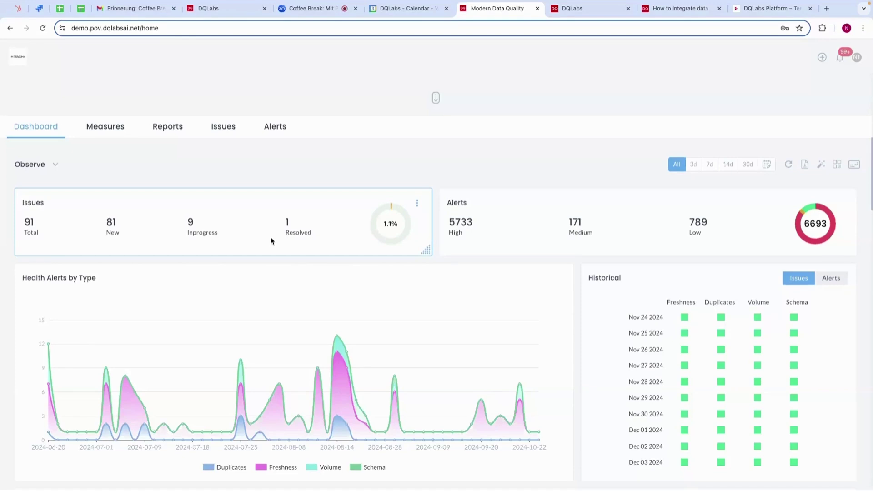
{"action": "scroll", "coordinate": [429, 253], "scroll_direction": "down", "scroll_amount": 2}
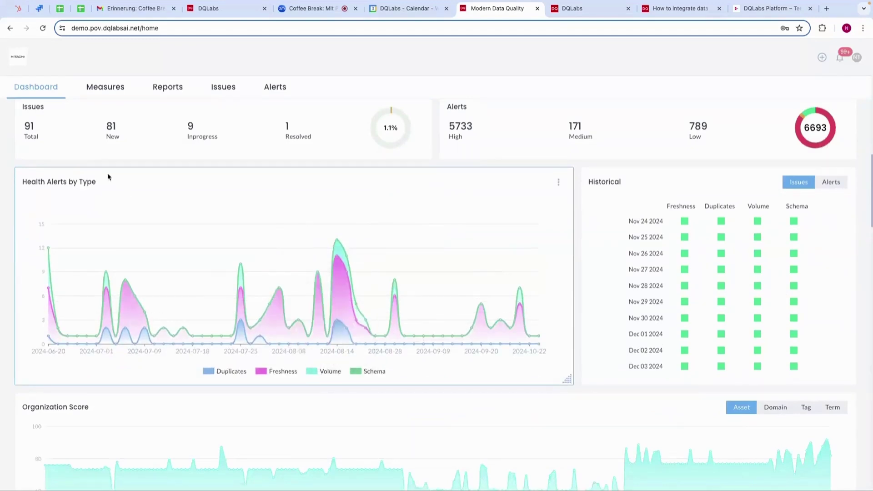
{"action": "scroll", "coordinate": [7, 260], "scroll_direction": "down", "scroll_amount": 1}
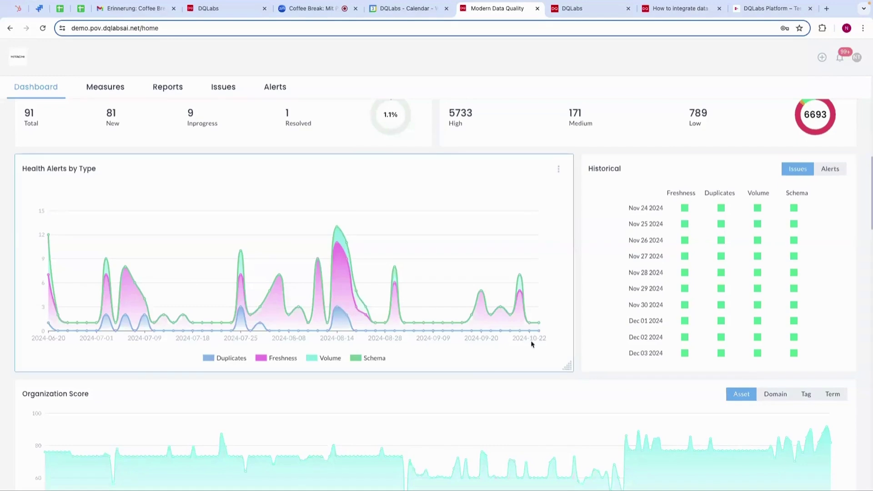
{"action": "scroll", "coordinate": [581, 376], "scroll_direction": "down", "scroll_amount": 5}
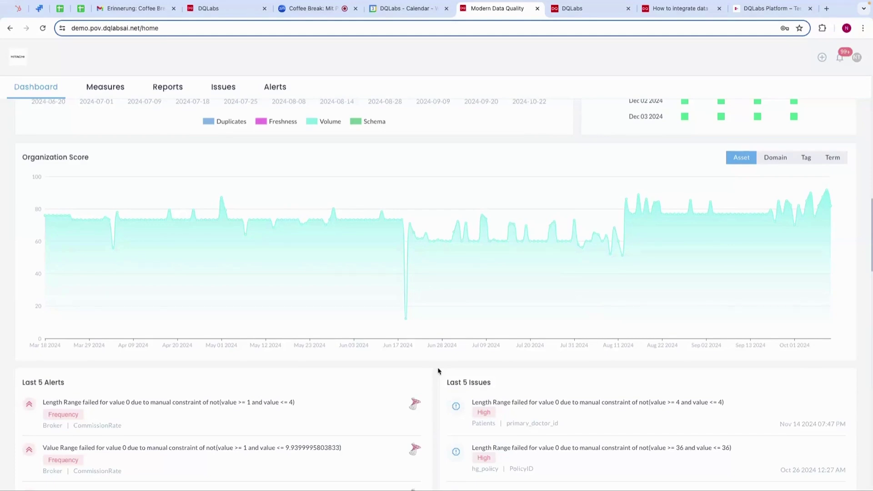
{"action": "scroll", "coordinate": [438, 371], "scroll_direction": "down", "scroll_amount": 5}
{"action": "scroll", "coordinate": [436, 363], "scroll_direction": "up", "scroll_amount": 12}
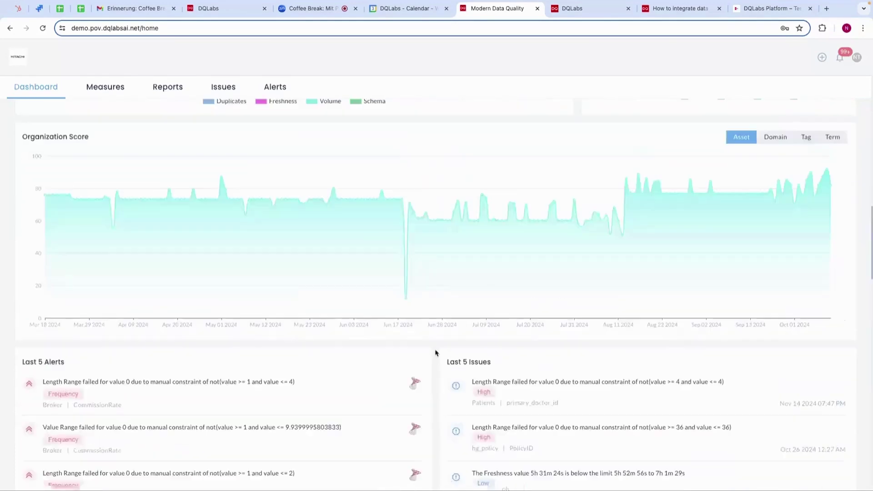
{"action": "scroll", "coordinate": [581, 220], "scroll_direction": "up", "scroll_amount": 3}
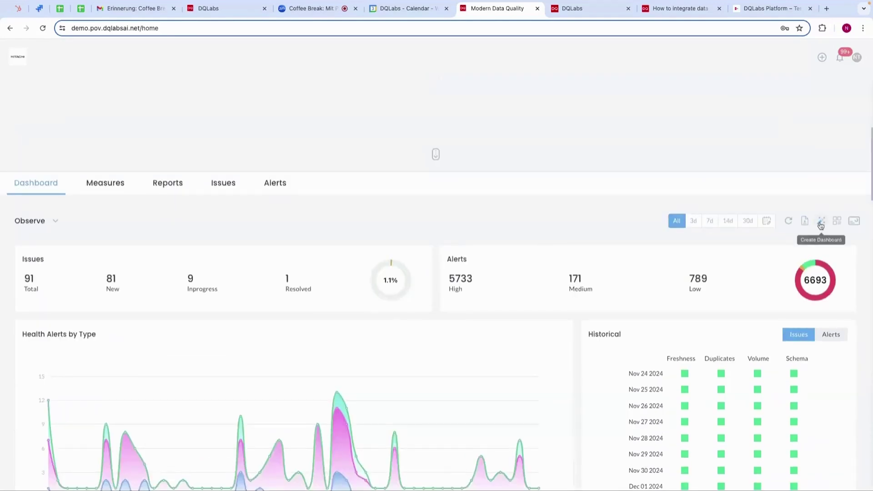
Check the dashboard creation templates and the blank dashboard form, closing it without creating a dashboard
{"action": "left_click", "coordinate": [820, 225]}
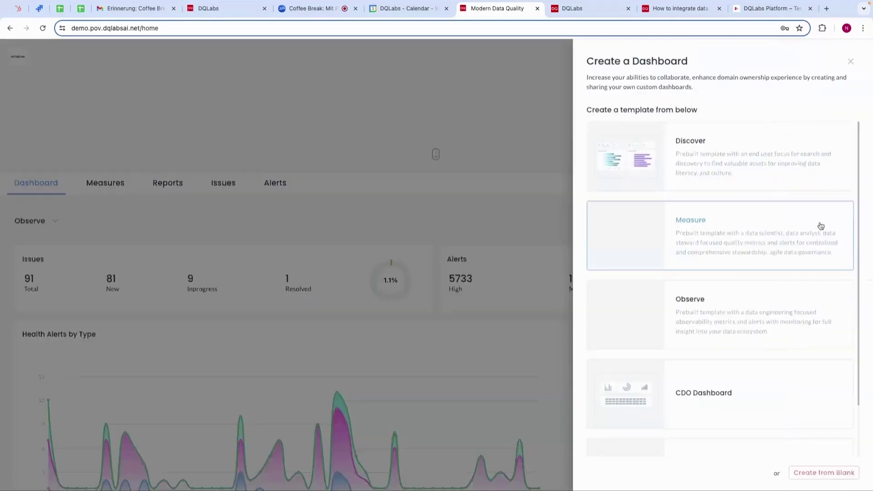
{"action": "left_click", "coordinate": [839, 477]}
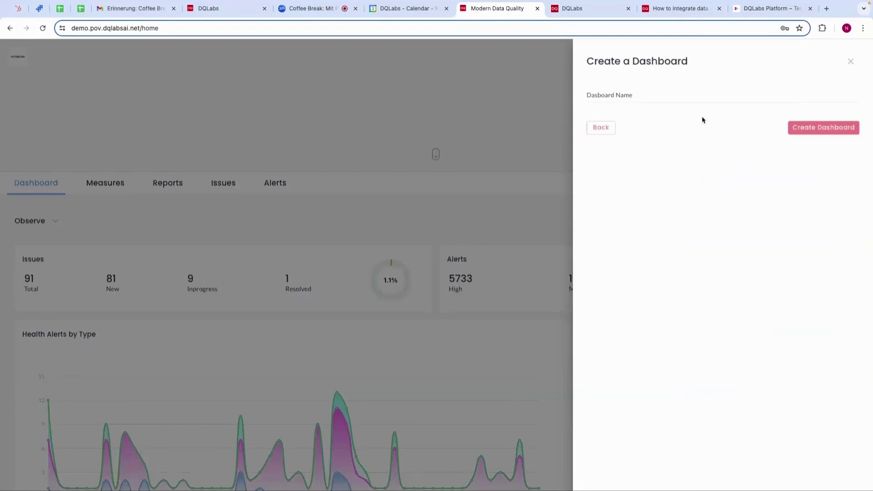
{"action": "left_click", "coordinate": [851, 64]}
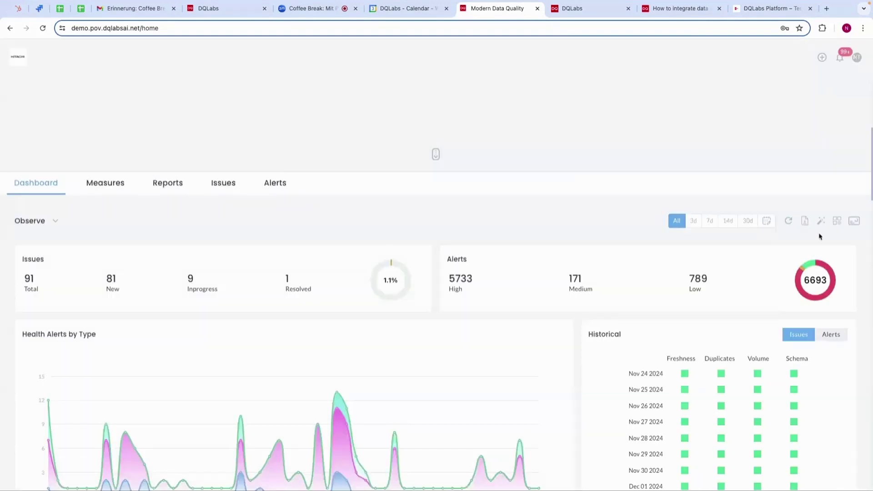
Browse the predefined widgets, start a custom widget from scratch, and review its available filters
{"action": "left_click", "coordinate": [834, 225]}
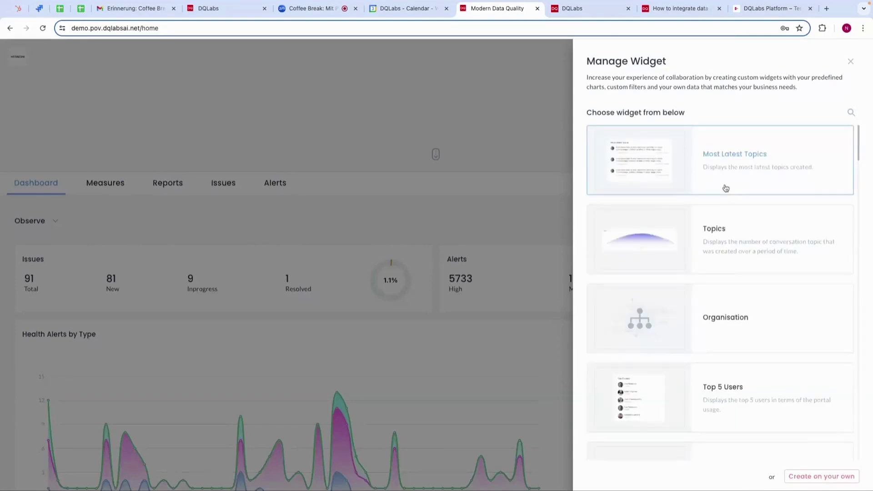
{"action": "scroll", "coordinate": [727, 273], "scroll_direction": "down", "scroll_amount": 15}
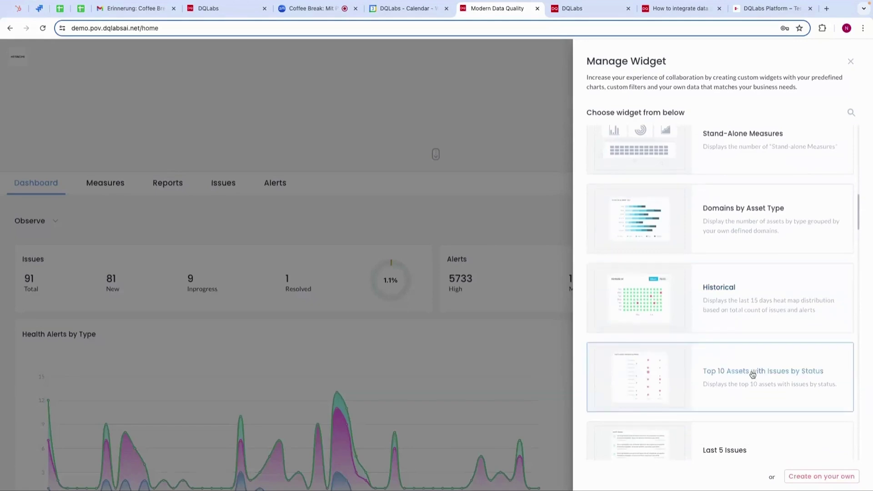
{"action": "left_click", "coordinate": [827, 479]}
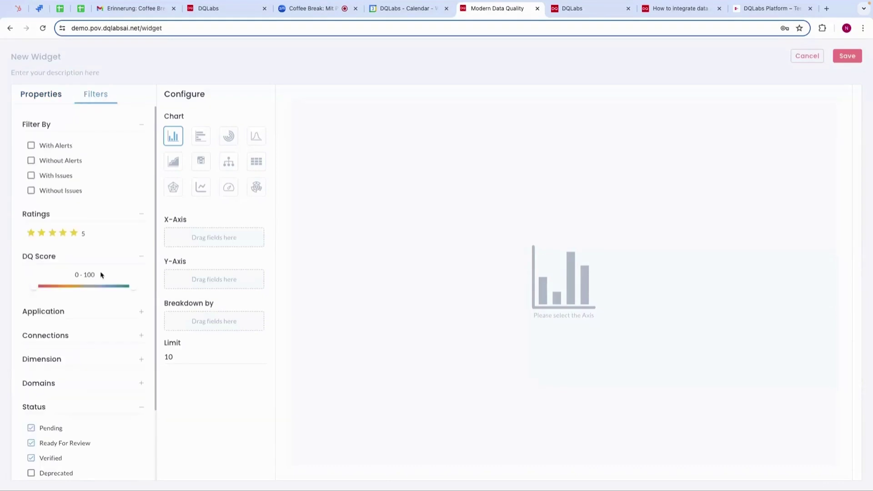
{"action": "scroll", "coordinate": [101, 275], "scroll_direction": "down", "scroll_amount": 3}
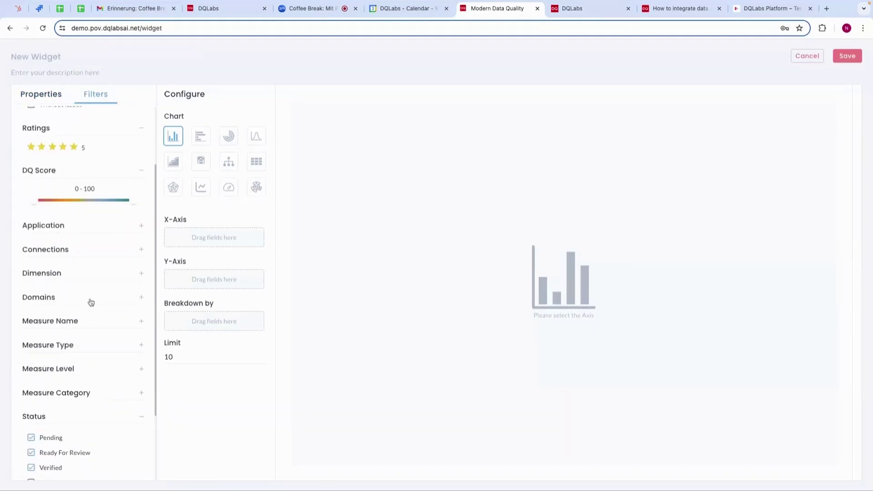
{"action": "scroll", "coordinate": [76, 306], "scroll_direction": "up", "scroll_amount": 3}
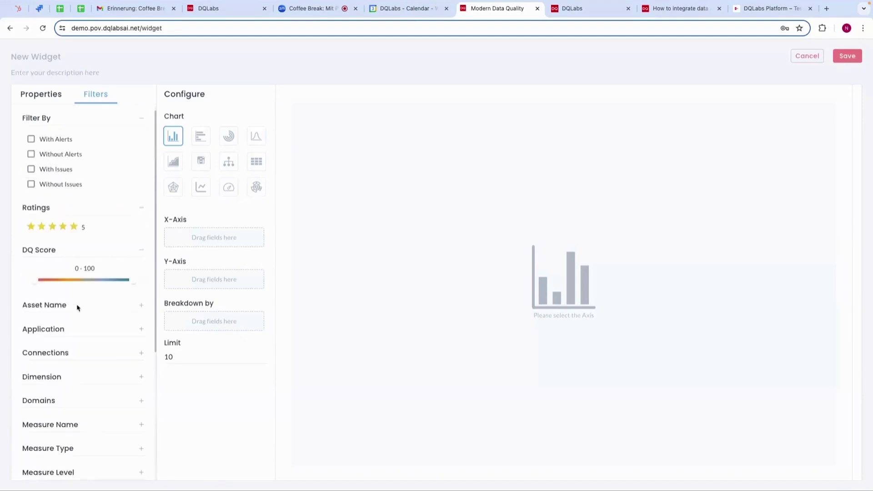
Build the widget's bar chart with Issue Status on the X-axis and Issues on the Y-axis, and inspect its bars
{"action": "left_click", "coordinate": [44, 100]}
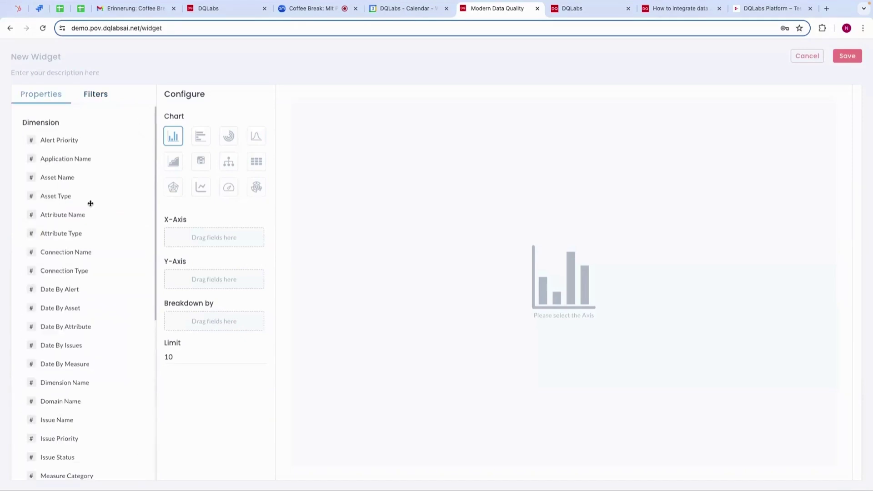
{"action": "scroll", "coordinate": [74, 337], "scroll_direction": "down", "scroll_amount": 5}
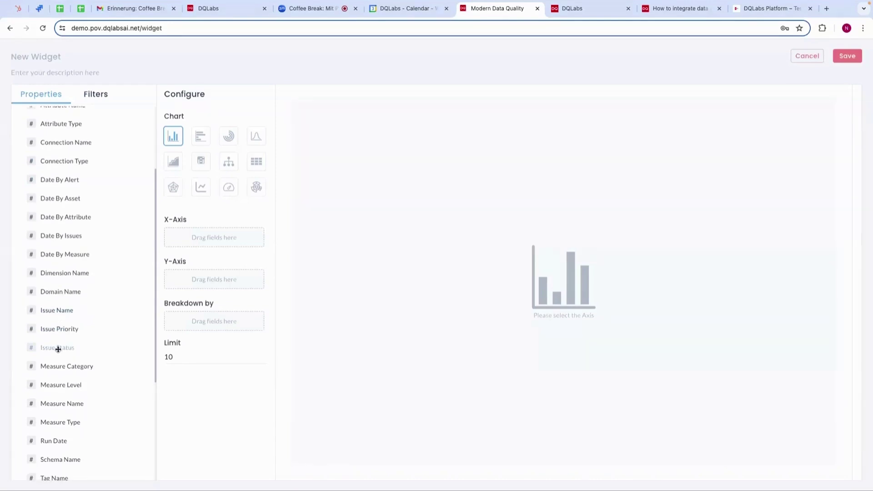
{"action": "left_click_drag", "start_coordinate": [51, 349], "coordinate": [183, 241]}
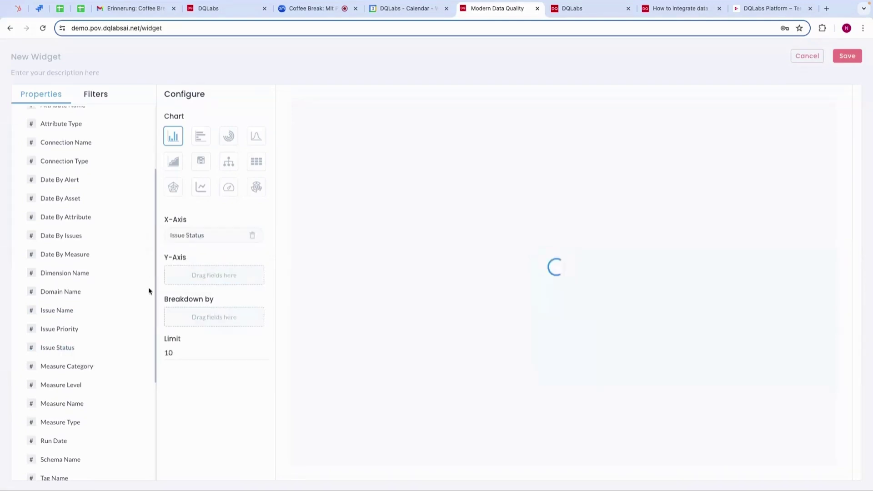
{"action": "scroll", "coordinate": [34, 435], "scroll_direction": "down", "scroll_amount": 3}
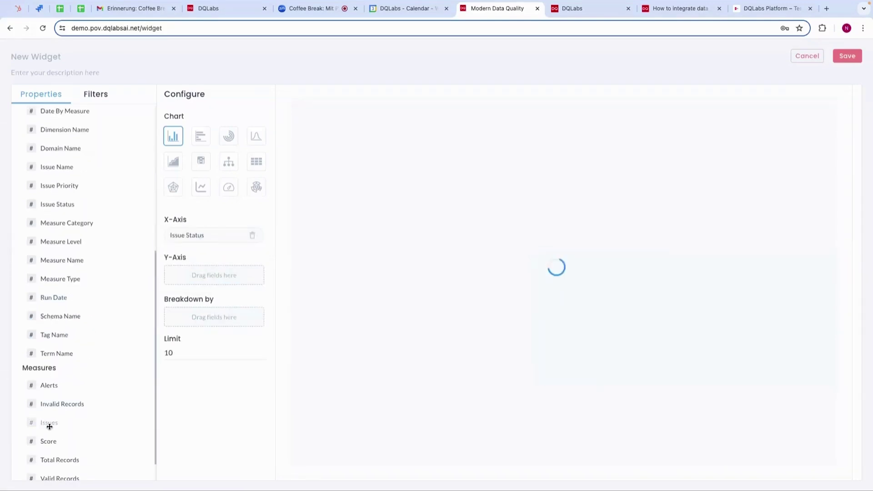
{"action": "left_click_drag", "start_coordinate": [49, 422], "coordinate": [184, 274]}
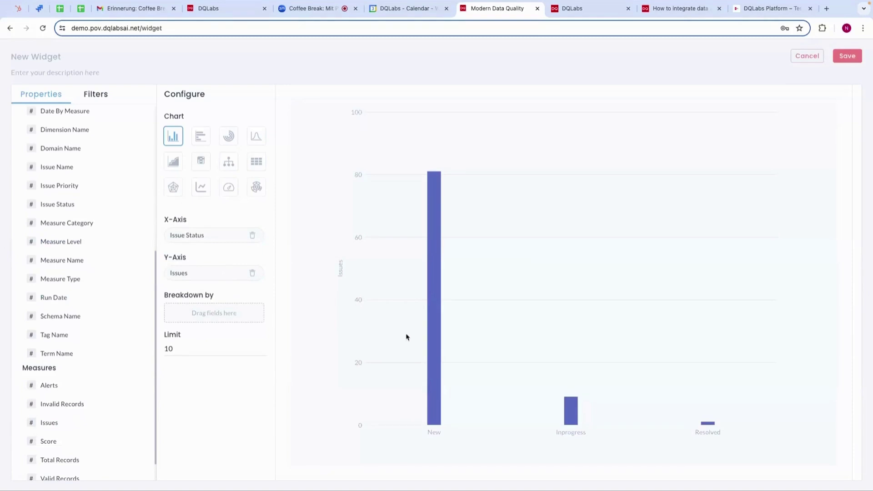
{"action": "mouse_move", "coordinate": [443, 326]}
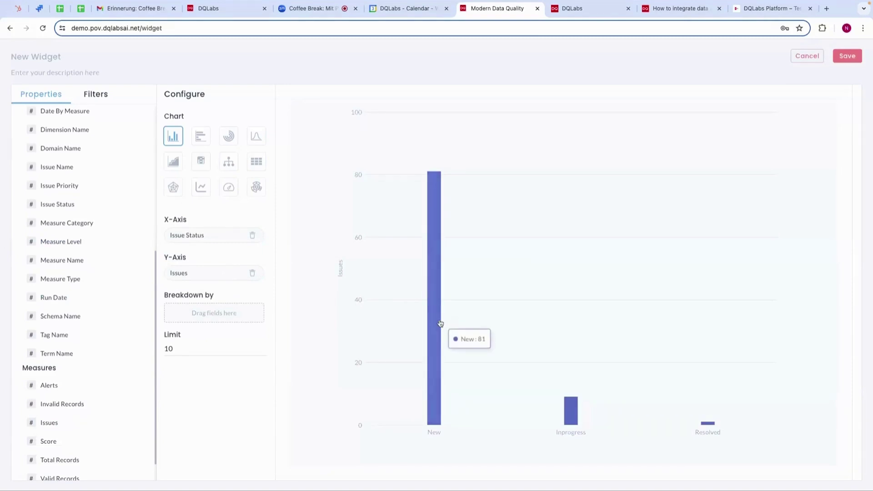
{"action": "mouse_move", "coordinate": [569, 404]}
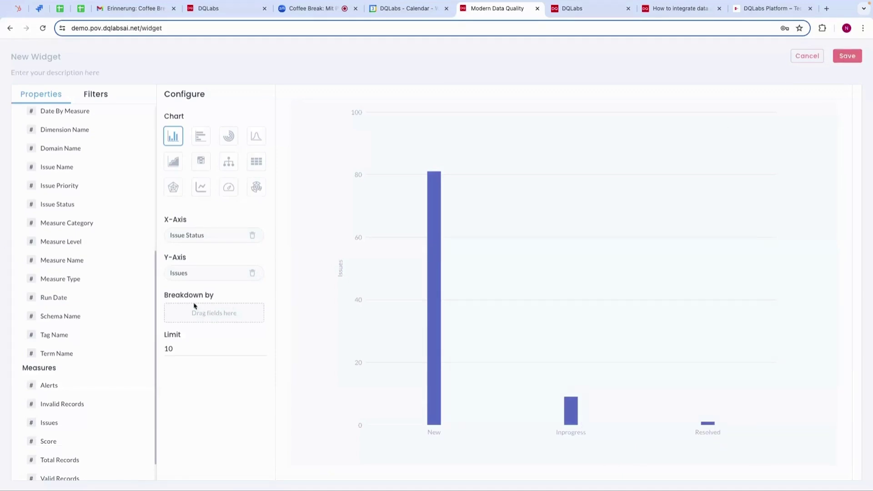
{"action": "scroll", "coordinate": [74, 281], "scroll_direction": "up", "scroll_amount": 1}
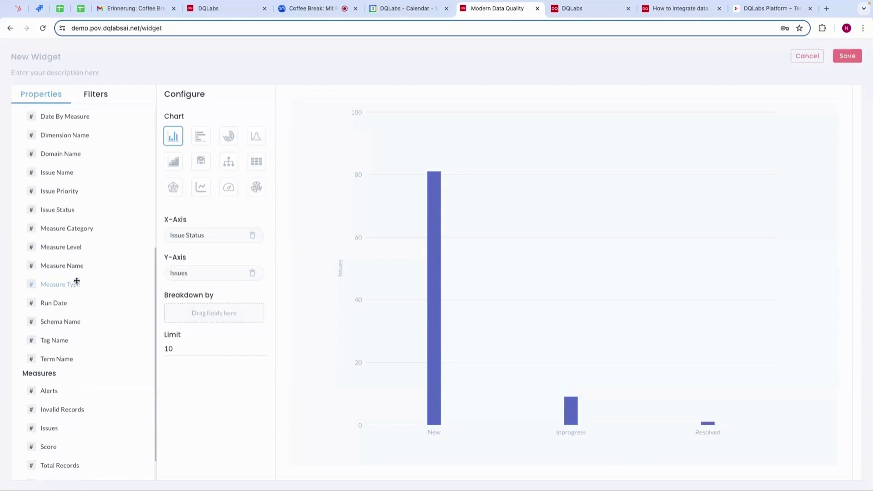
Break the widget's bar chart down by Issue Priority and inspect its segments, leaving the widget editor without saving
{"action": "left_click_drag", "start_coordinate": [56, 216], "coordinate": [192, 315]}
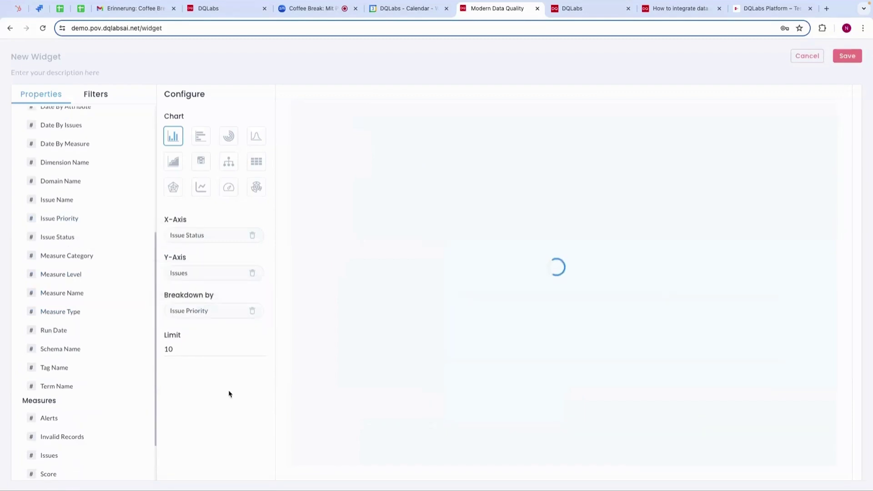
{"action": "mouse_move", "coordinate": [432, 300]}
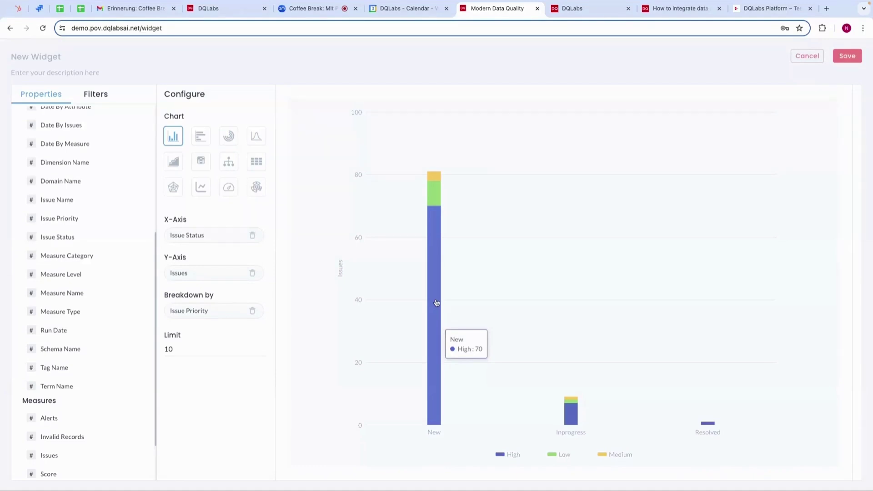
{"action": "mouse_move", "coordinate": [592, 426]}
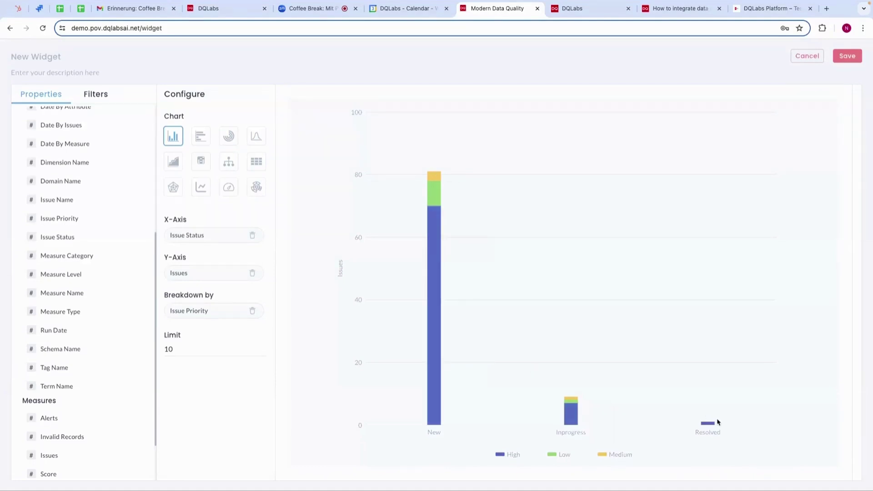
{"action": "left_click", "coordinate": [807, 57]}
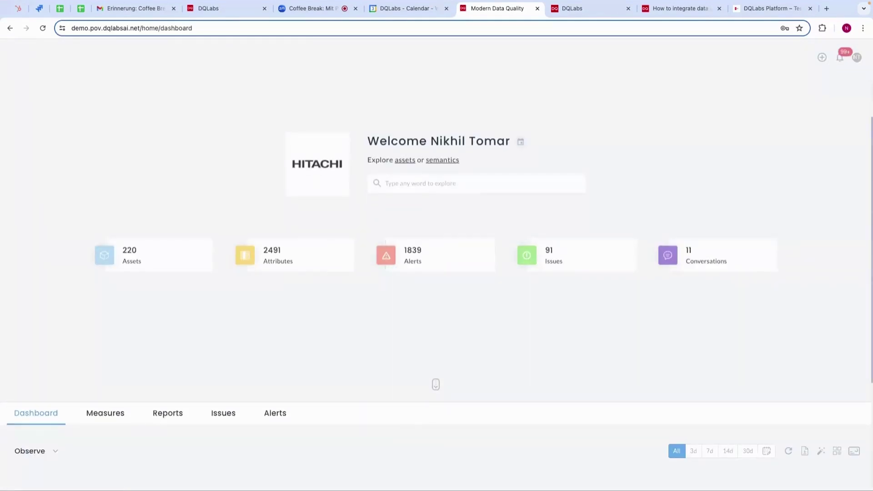
Switch to the Measure dashboard and view its Score chart by domain, by tag and by term
{"action": "scroll", "coordinate": [214, 370], "scroll_direction": "down", "scroll_amount": 3}
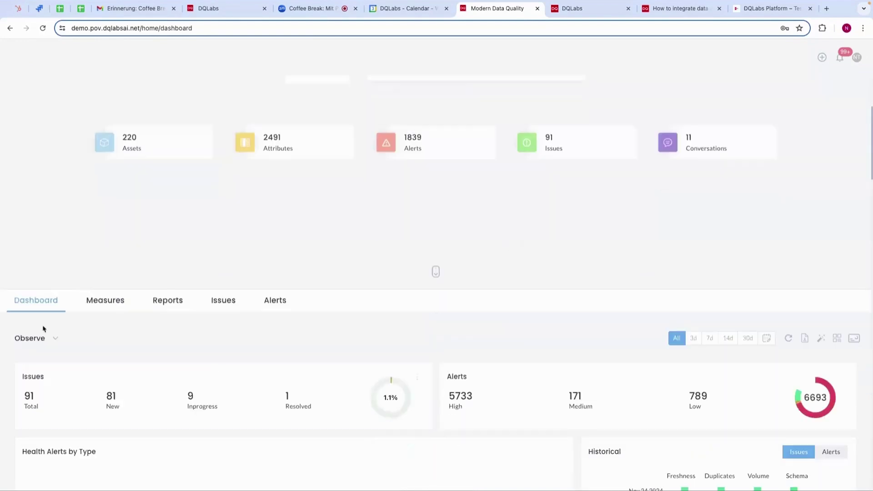
{"action": "left_click", "coordinate": [55, 340]}
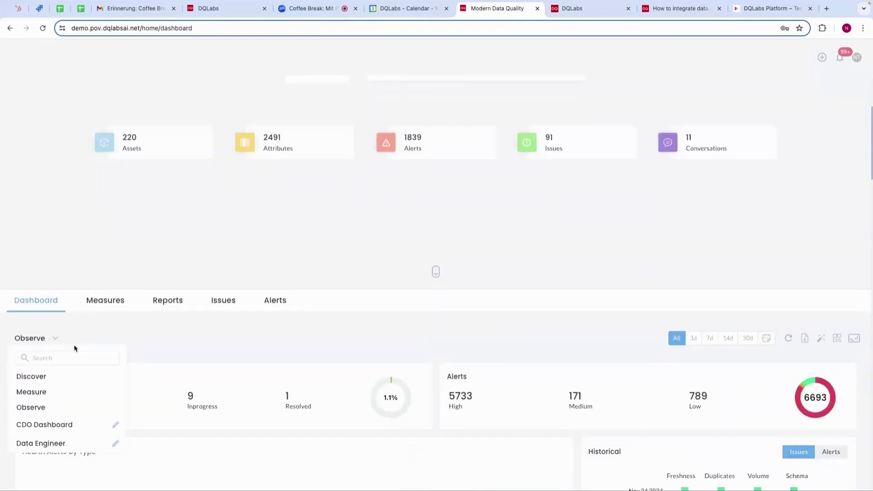
{"action": "left_click", "coordinate": [38, 392]}
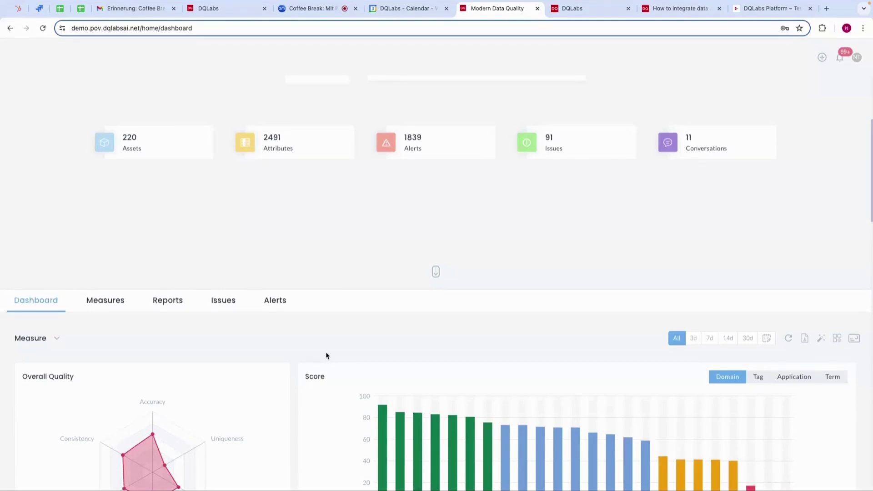
{"action": "scroll", "coordinate": [326, 356], "scroll_direction": "down", "scroll_amount": 5}
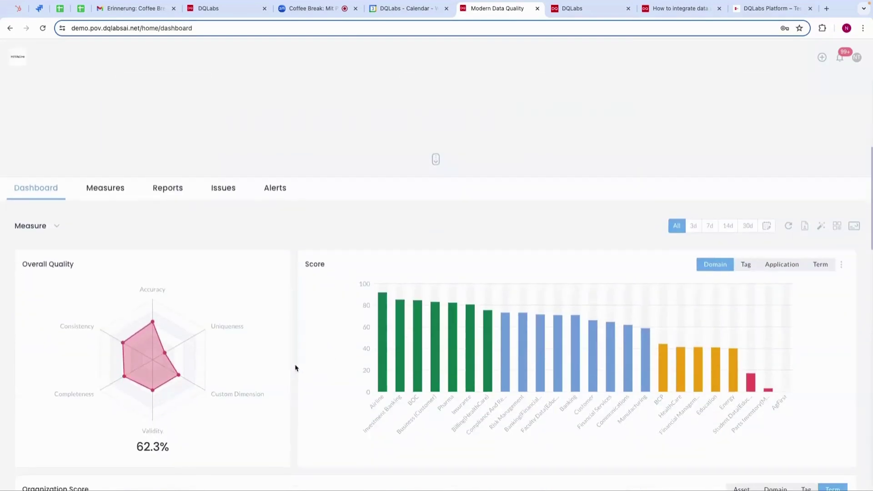
{"action": "scroll", "coordinate": [292, 377], "scroll_direction": "down", "scroll_amount": 1}
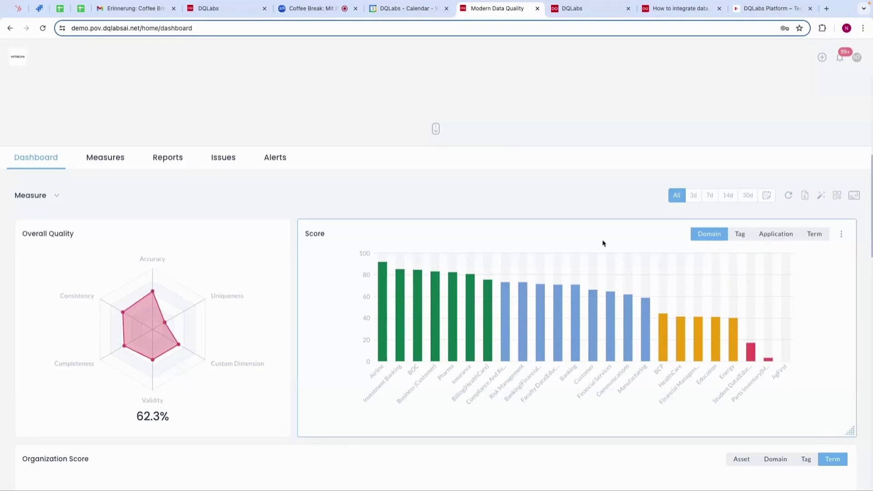
{"action": "left_click", "coordinate": [738, 234]}
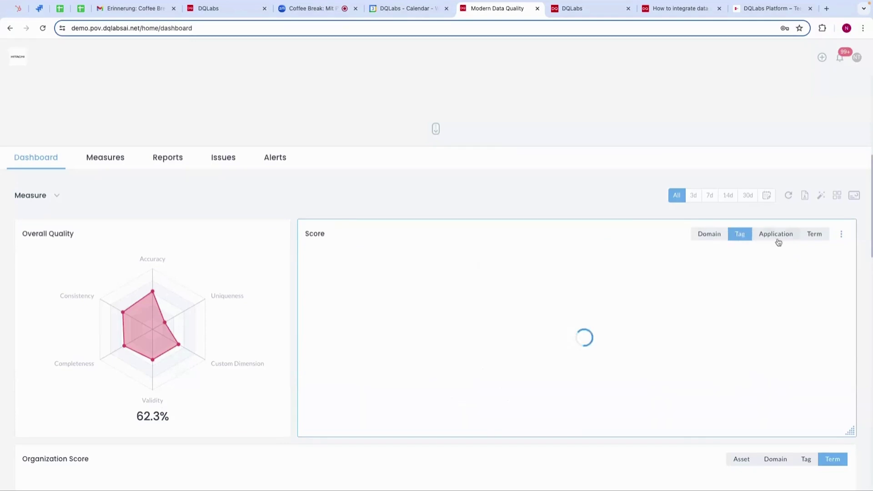
{"action": "left_click", "coordinate": [813, 234]}
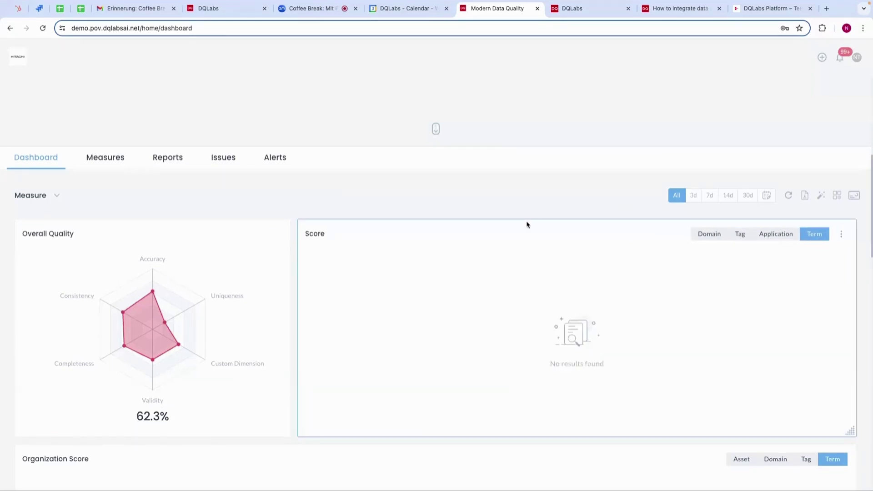
Examine the Measure dashboard's Dimensions table, DQ Score by term and Organization hierarchy
{"action": "scroll", "coordinate": [295, 344], "scroll_direction": "down", "scroll_amount": 7}
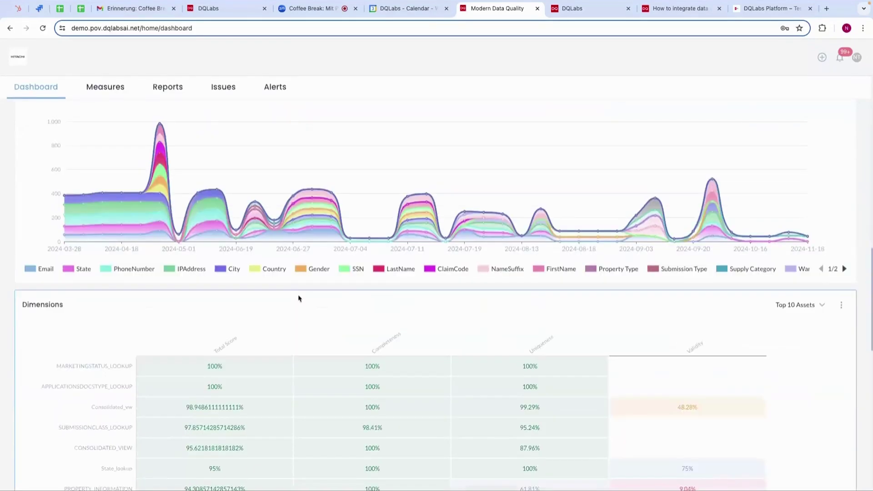
{"action": "scroll", "coordinate": [293, 289], "scroll_direction": "down", "scroll_amount": 3}
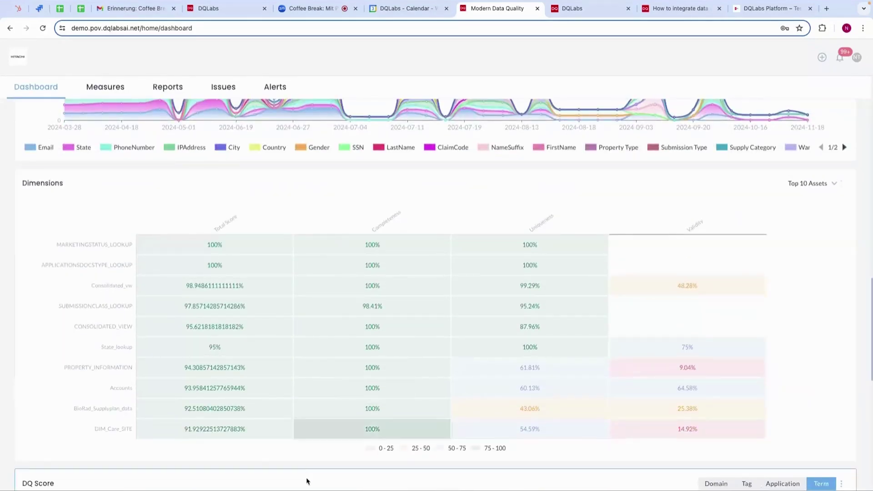
{"action": "scroll", "coordinate": [307, 466], "scroll_direction": "down", "scroll_amount": 5}
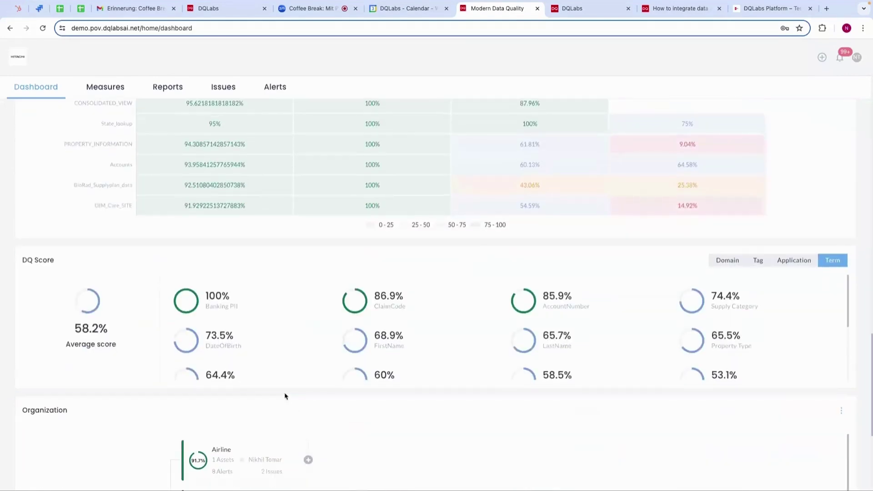
{"action": "scroll", "coordinate": [284, 395], "scroll_direction": "down", "scroll_amount": 6}
{"action": "scroll", "coordinate": [374, 361], "scroll_direction": "down", "scroll_amount": 5}
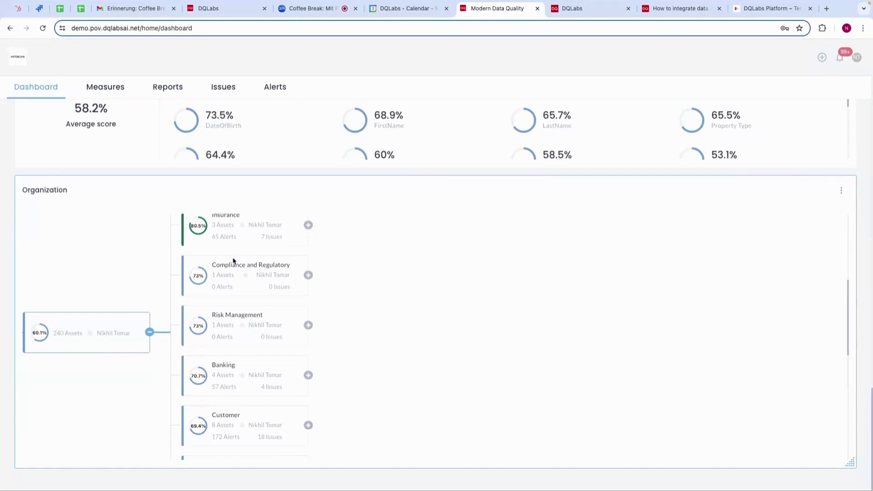
Expand the Pharma domain and its Doctors asset in the Organization hierarchy down to the attributes
{"action": "scroll", "coordinate": [37, 382], "scroll_direction": "up", "scroll_amount": 1}
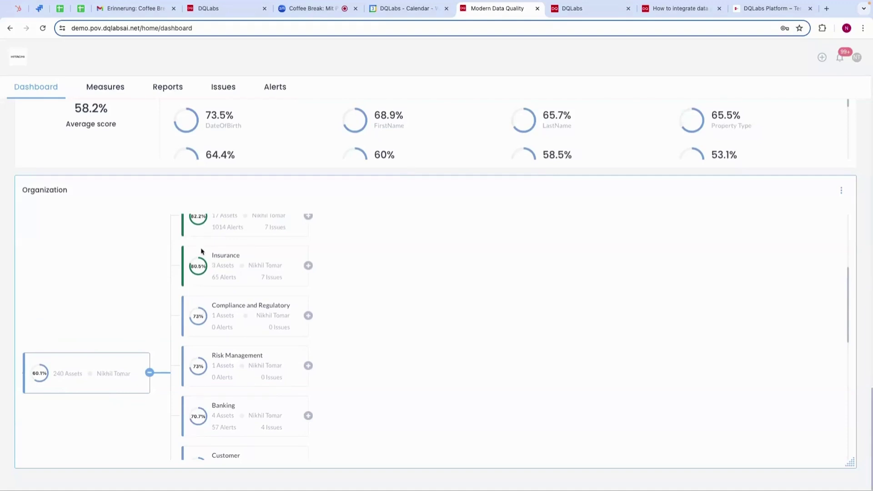
{"action": "scroll", "coordinate": [201, 251], "scroll_direction": "up", "scroll_amount": 3}
{"action": "scroll", "coordinate": [246, 320], "scroll_direction": "down", "scroll_amount": 1}
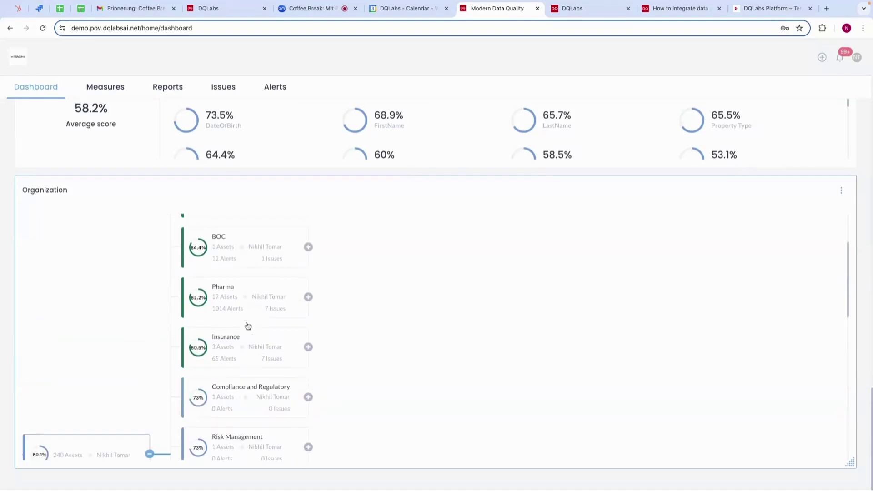
{"action": "mouse_move", "coordinate": [202, 293]}
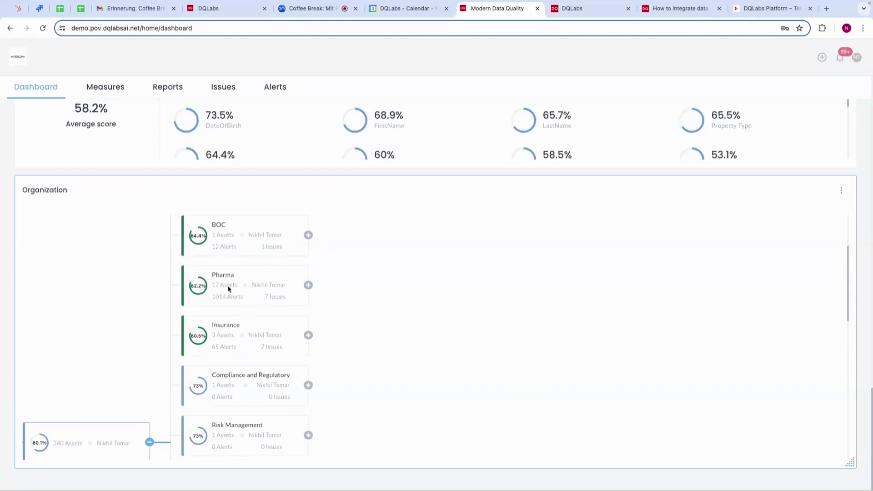
{"action": "left_click", "coordinate": [308, 285]}
{"action": "scroll", "coordinate": [412, 307], "scroll_direction": "up", "scroll_amount": 3}
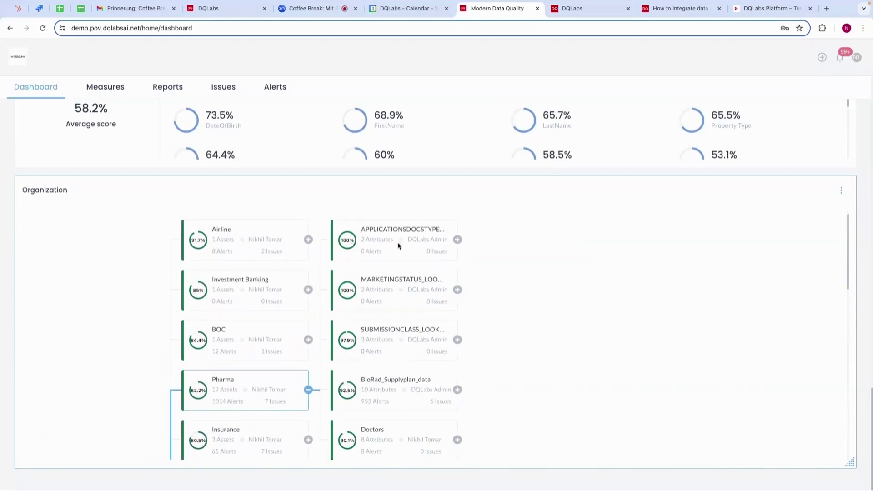
{"action": "scroll", "coordinate": [389, 365], "scroll_direction": "down", "scroll_amount": 1}
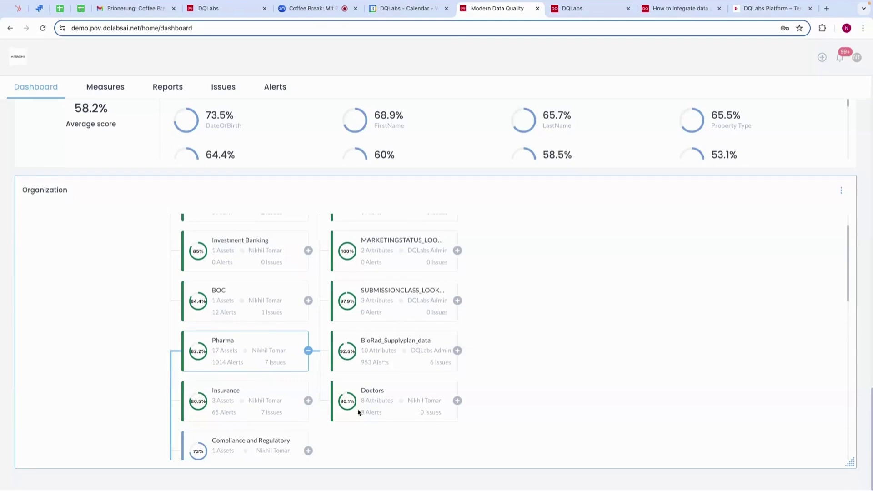
{"action": "left_click", "coordinate": [458, 401]}
{"action": "scroll", "coordinate": [561, 331], "scroll_direction": "up", "scroll_amount": 1}
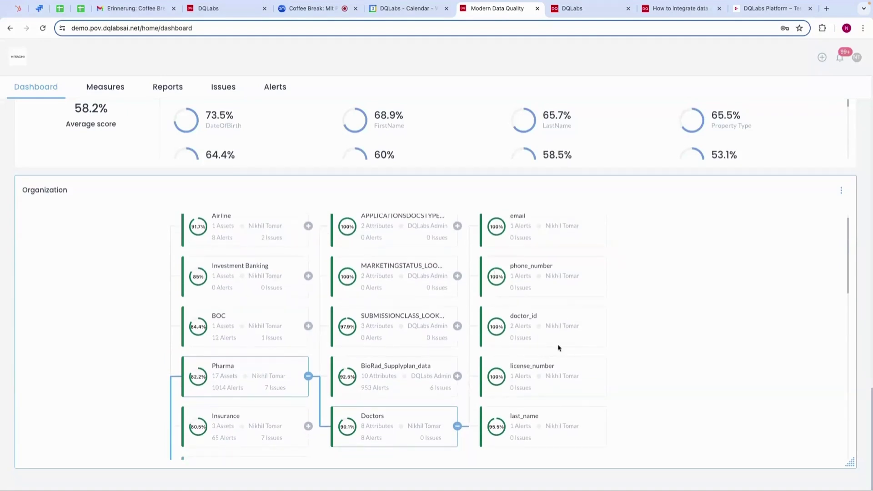
Open the doctor_id attribute of the Doctors asset and examine its profile, info and scoring summary
{"action": "left_click", "coordinate": [520, 320]}
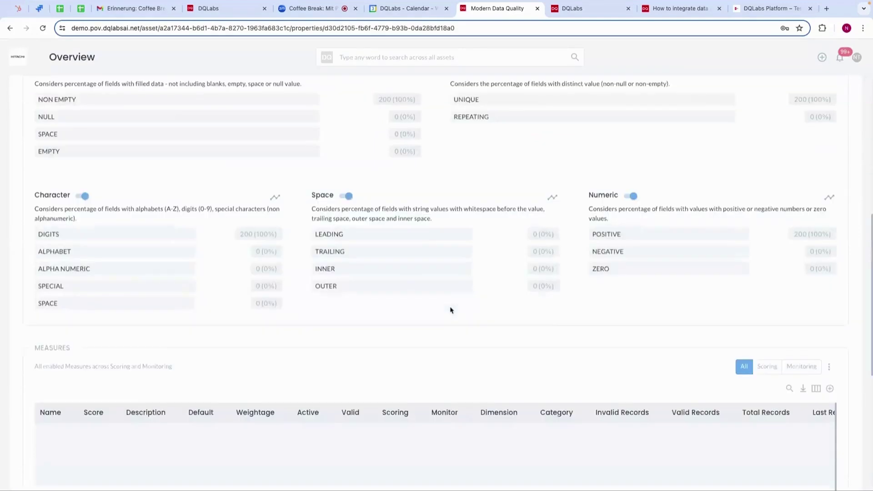
{"action": "scroll", "coordinate": [408, 335], "scroll_direction": "up", "scroll_amount": 5}
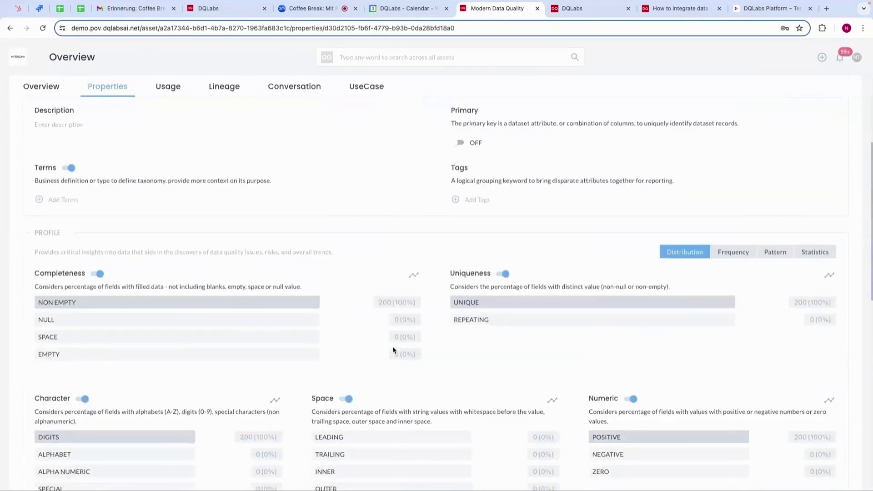
{"action": "scroll", "coordinate": [388, 244], "scroll_direction": "up", "scroll_amount": 2}
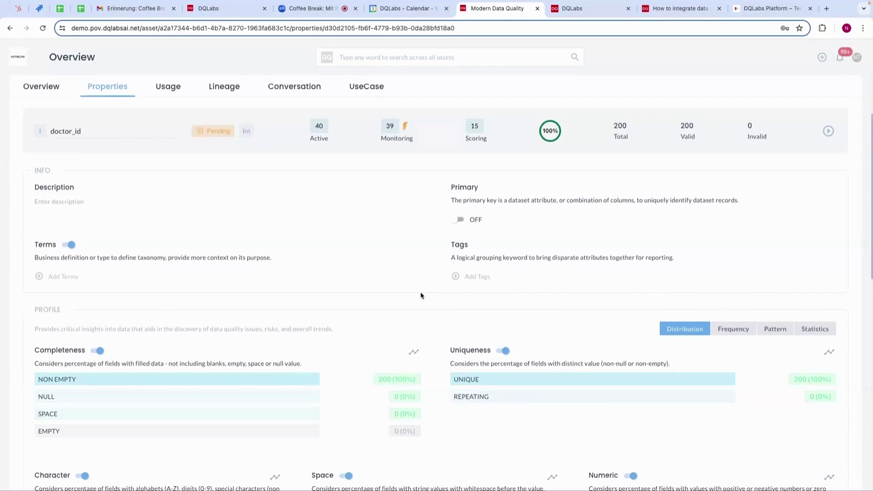
{"action": "scroll", "coordinate": [385, 298], "scroll_direction": "up", "scroll_amount": 3}
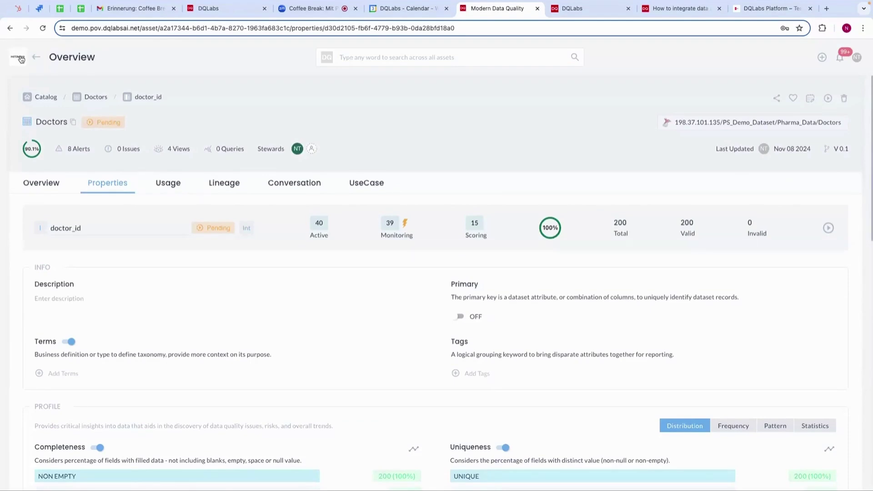
Return to the home page and check the explore search's trending suggestions, closing them without searching
{"action": "left_click", "coordinate": [19, 58]}
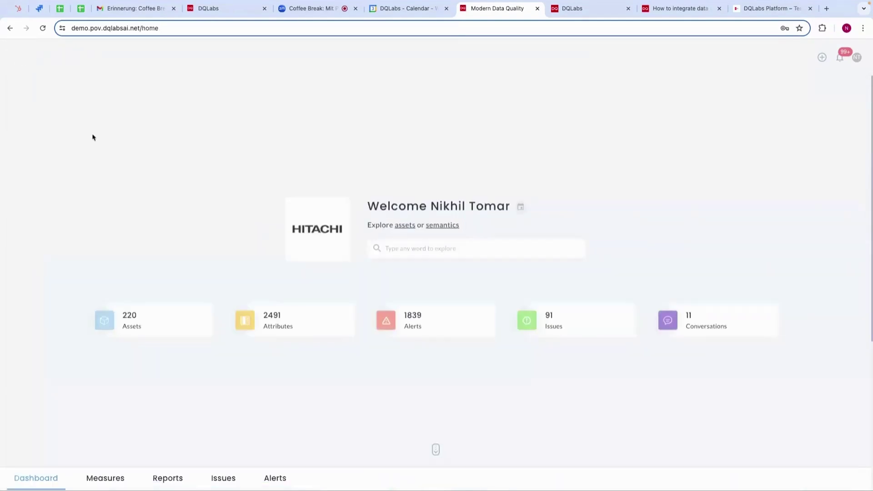
{"action": "scroll", "coordinate": [361, 237], "scroll_direction": "down", "scroll_amount": 2}
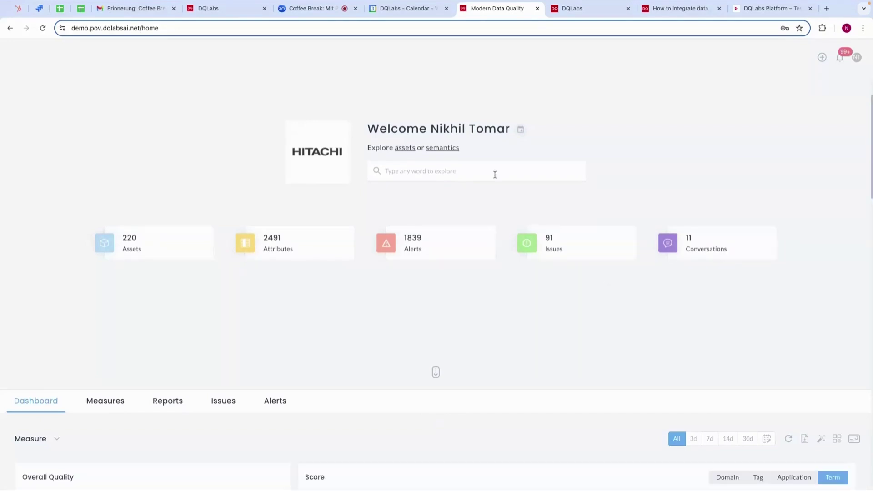
{"action": "left_click", "coordinate": [450, 169]}
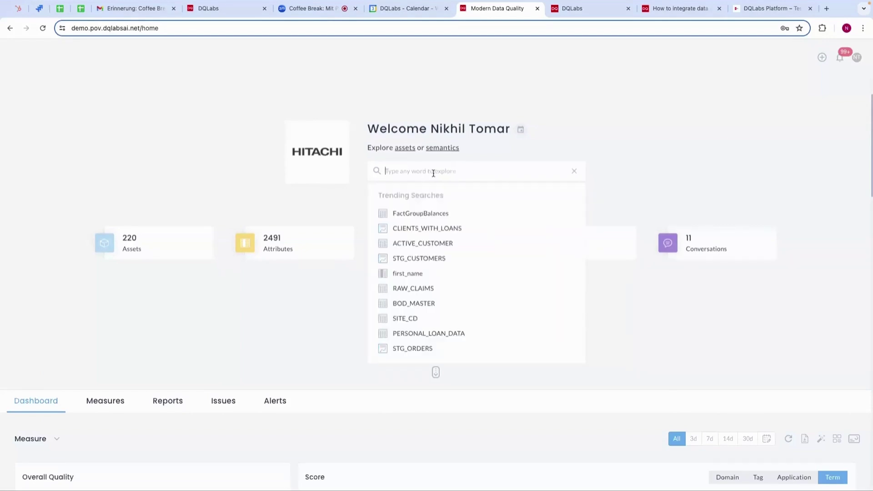
{"action": "left_click", "coordinate": [353, 204]}
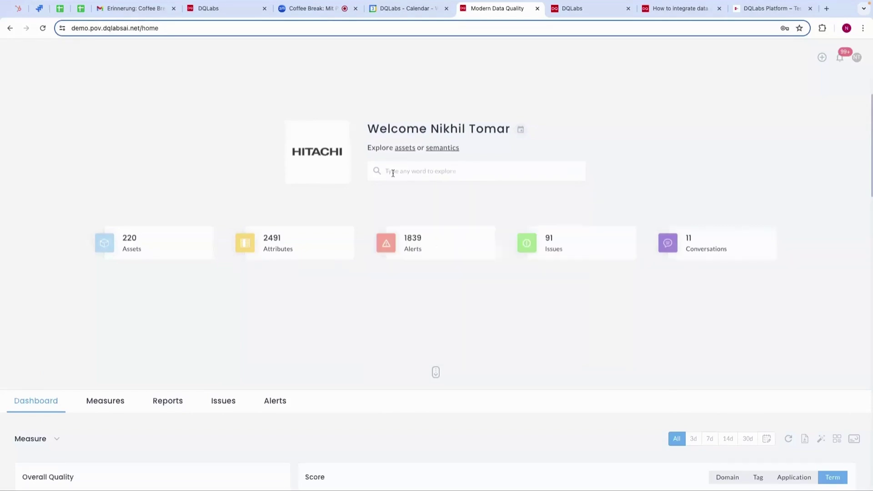
Open the assets catalog, show its filter options, and look through the filters and asset cards
{"action": "left_click", "coordinate": [404, 148]}
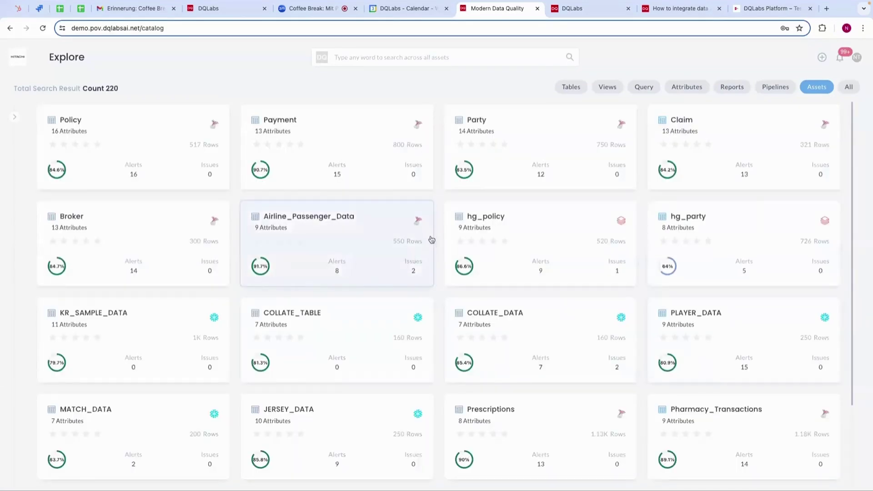
{"action": "left_click", "coordinate": [15, 121]}
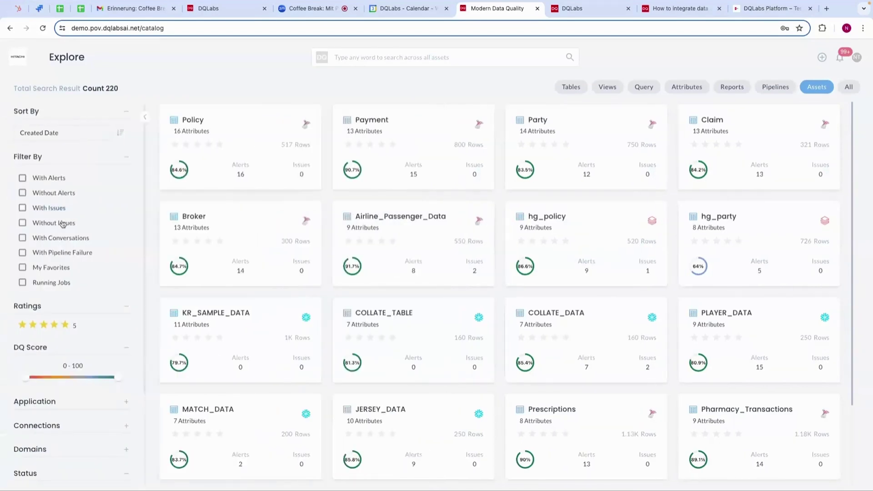
{"action": "scroll", "coordinate": [68, 326], "scroll_direction": "down", "scroll_amount": 3}
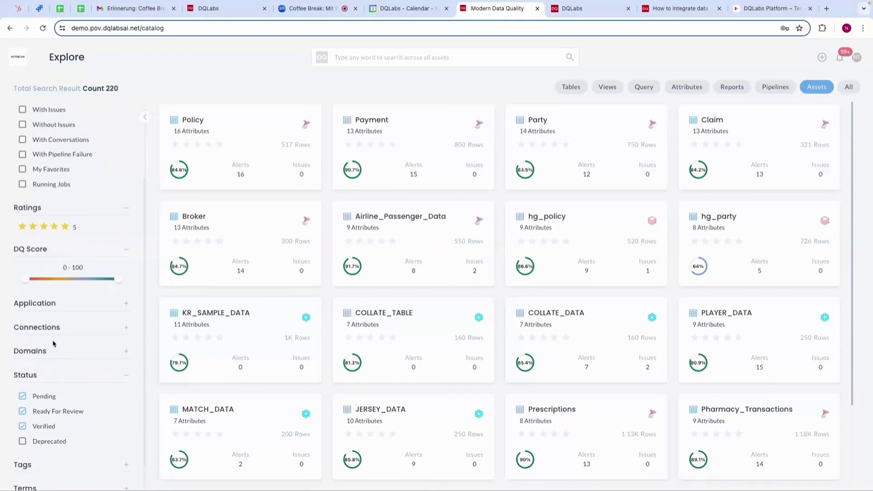
{"action": "scroll", "coordinate": [55, 350], "scroll_direction": "up", "scroll_amount": 3}
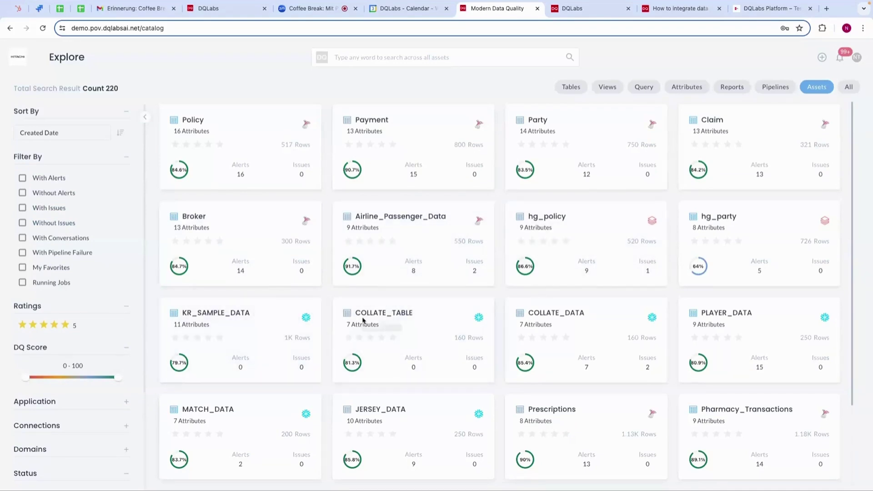
{"action": "scroll", "coordinate": [359, 323], "scroll_direction": "down", "scroll_amount": 1}
{"action": "scroll", "coordinate": [362, 320], "scroll_direction": "down", "scroll_amount": 1}
{"action": "scroll", "coordinate": [347, 345], "scroll_direction": "down", "scroll_amount": 1}
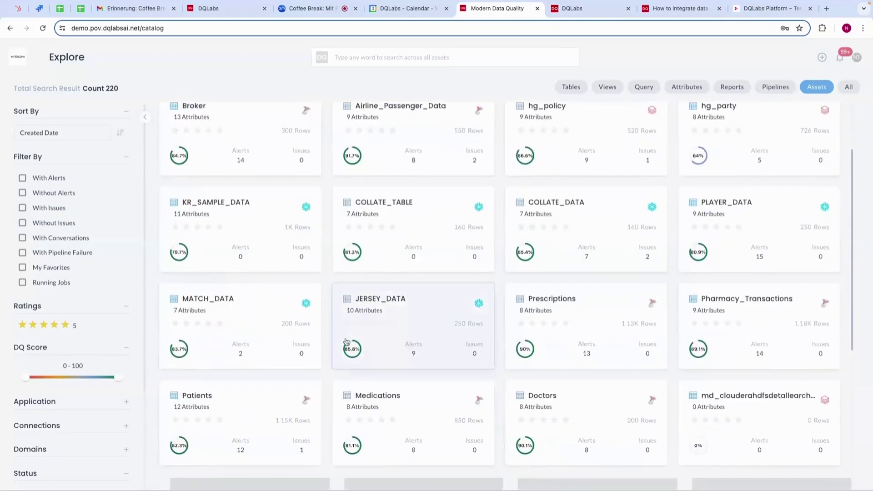
{"action": "scroll", "coordinate": [346, 342], "scroll_direction": "up", "scroll_amount": 2}
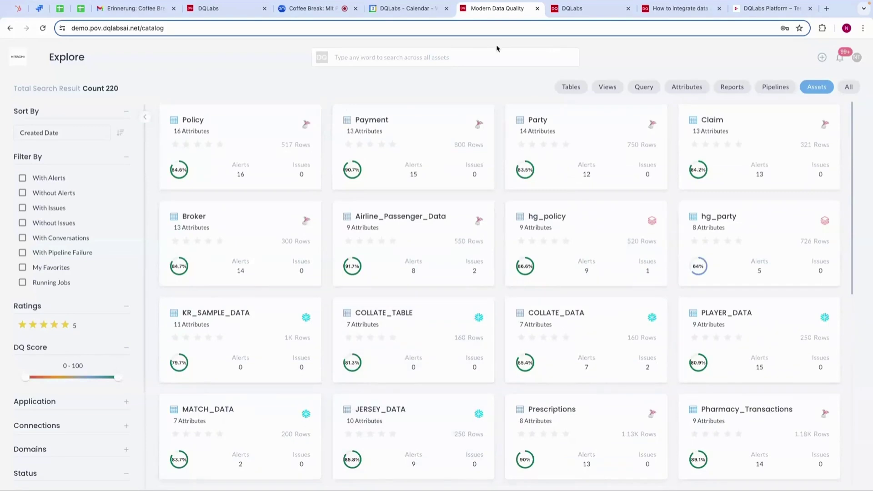
Search the asset catalog for "airline" and open the Airline_Passenger_Data asset
{"action": "left_click", "coordinate": [477, 56]}
{"action": "type", "text": "airline"}
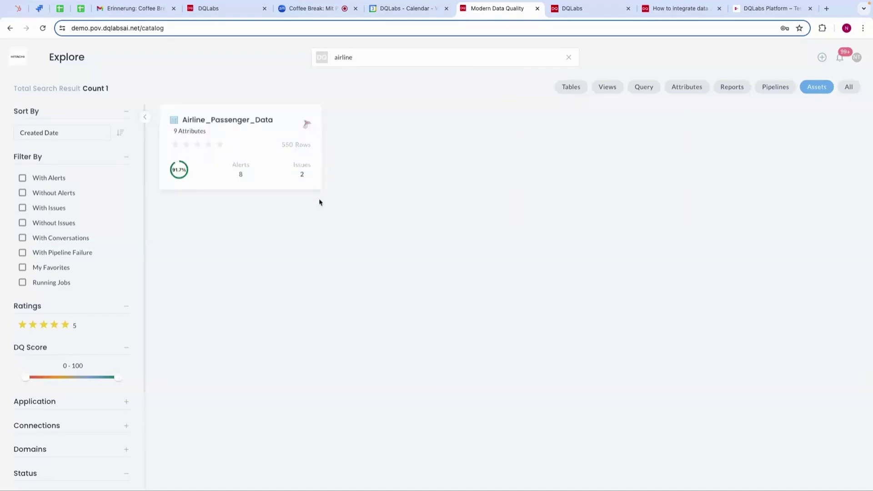
{"action": "left_click", "coordinate": [232, 154]}
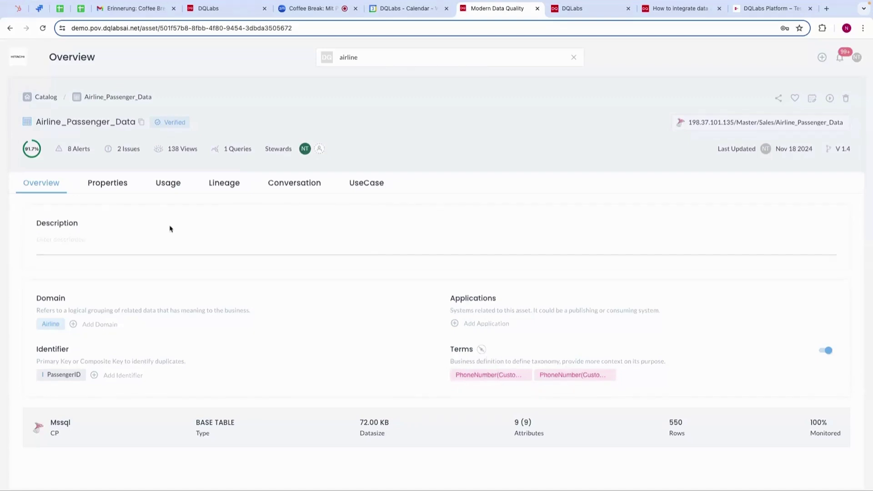
Open the asset's properties and examine the attribute table's columns, from length and range through score, status and terms to the run option
{"action": "left_click", "coordinate": [99, 189]}
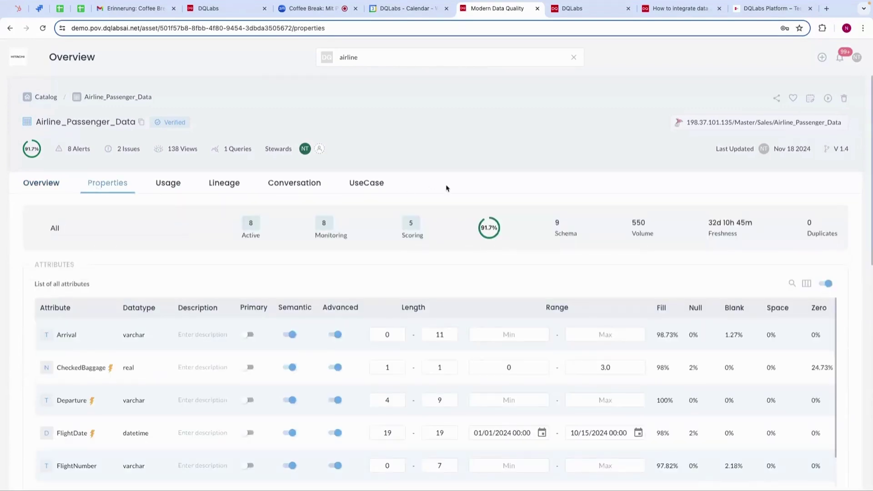
{"action": "scroll", "coordinate": [483, 191], "scroll_direction": "down", "scroll_amount": 3}
{"action": "scroll", "coordinate": [361, 197], "scroll_direction": "down", "scroll_amount": 1}
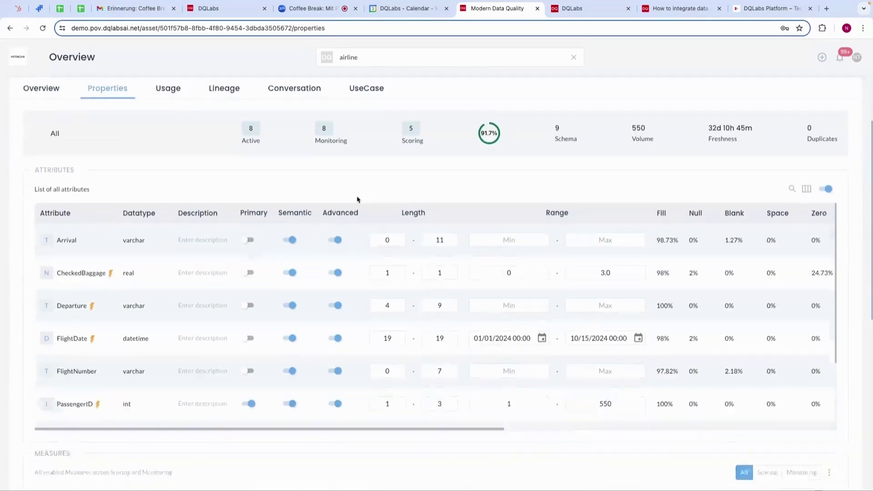
{"action": "scroll", "coordinate": [357, 199], "scroll_direction": "up", "scroll_amount": 1}
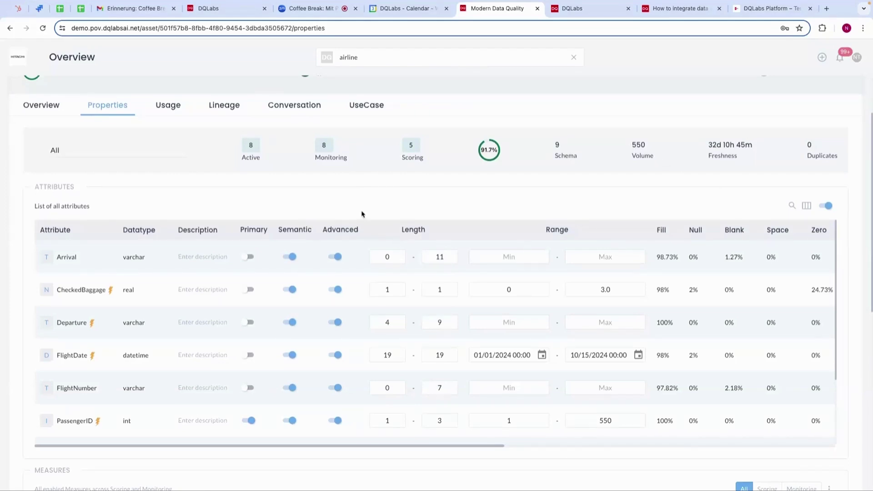
{"action": "scroll", "coordinate": [361, 213], "scroll_direction": "down", "scroll_amount": 1}
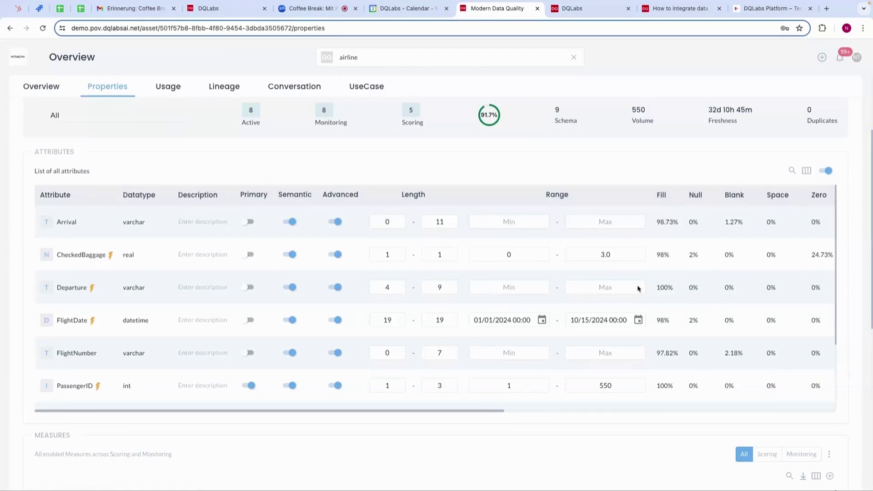
{"action": "scroll", "coordinate": [637, 288], "scroll_direction": "right", "scroll_amount": 3}
{"action": "scroll", "coordinate": [638, 288], "scroll_direction": "right", "scroll_amount": 1}
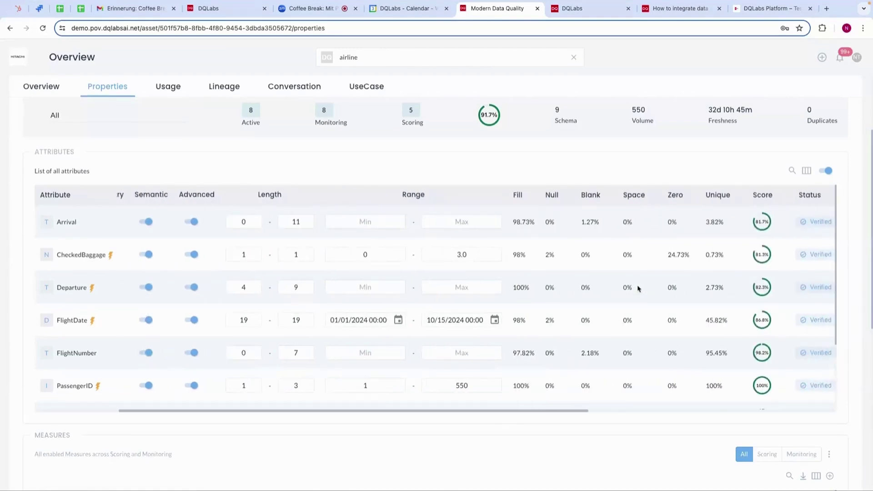
{"action": "scroll", "coordinate": [638, 288], "scroll_direction": "right", "scroll_amount": 3}
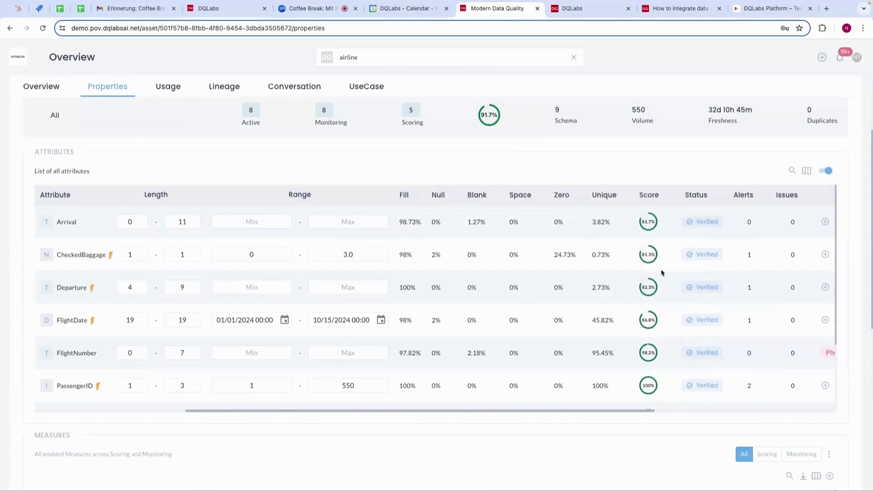
{"action": "scroll", "coordinate": [661, 273], "scroll_direction": "right", "scroll_amount": 2}
{"action": "scroll", "coordinate": [661, 273], "scroll_direction": "right", "scroll_amount": 4}
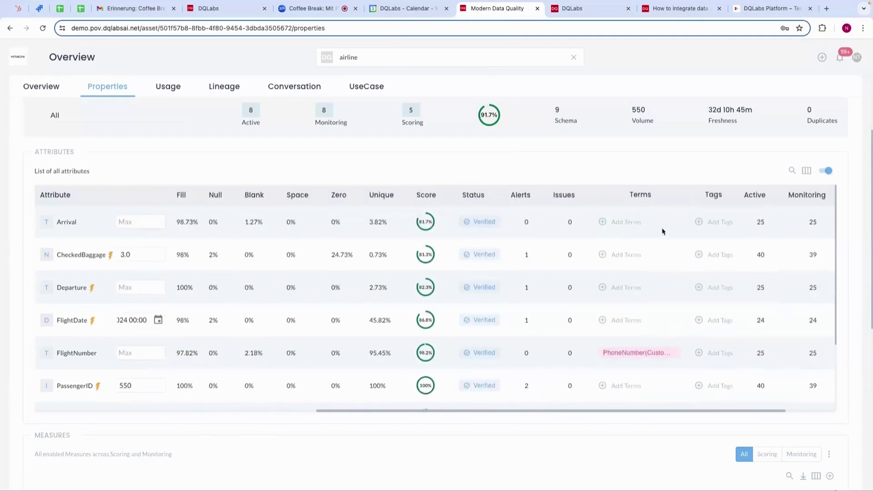
{"action": "scroll", "coordinate": [662, 231], "scroll_direction": "right", "scroll_amount": 2}
{"action": "scroll", "coordinate": [568, 279], "scroll_direction": "left", "scroll_amount": 1}
{"action": "scroll", "coordinate": [568, 279], "scroll_direction": "right", "scroll_amount": 1}
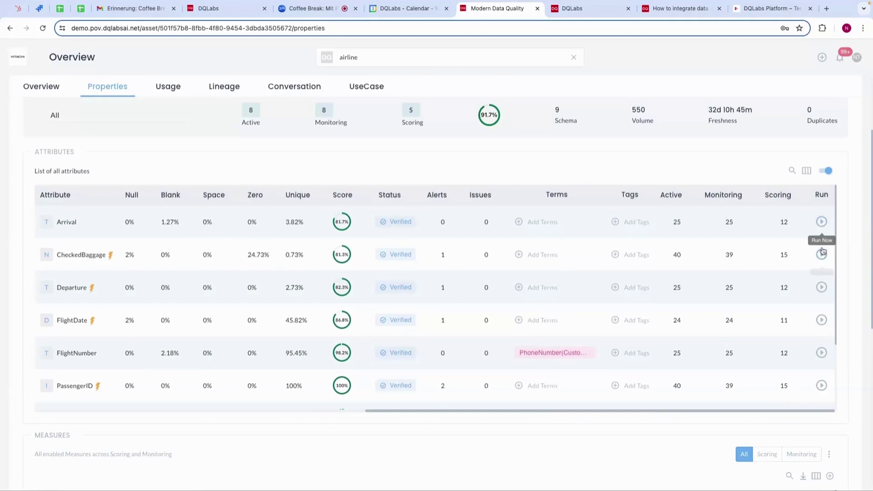
{"action": "scroll", "coordinate": [519, 284], "scroll_direction": "left", "scroll_amount": 10}
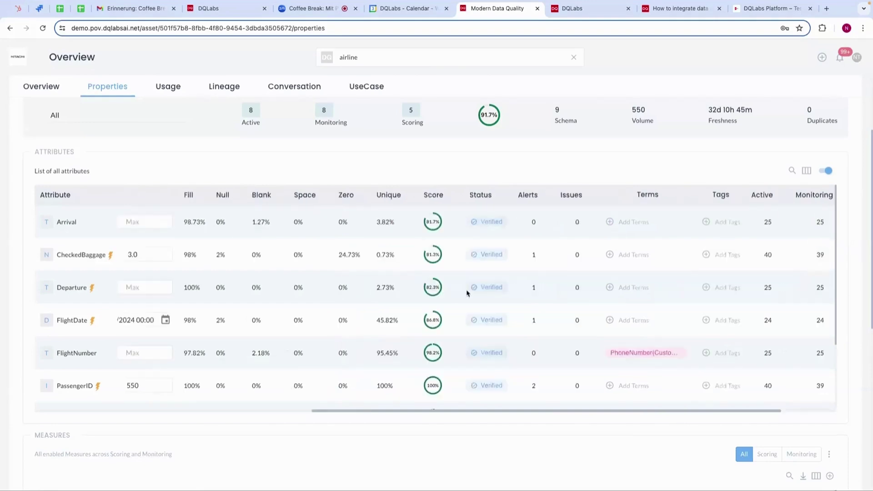
Look through the attribute list, open the Departure attribute and examine its completeness, uniqueness, character and space distribution
{"action": "scroll", "coordinate": [133, 362], "scroll_direction": "down", "scroll_amount": 1}
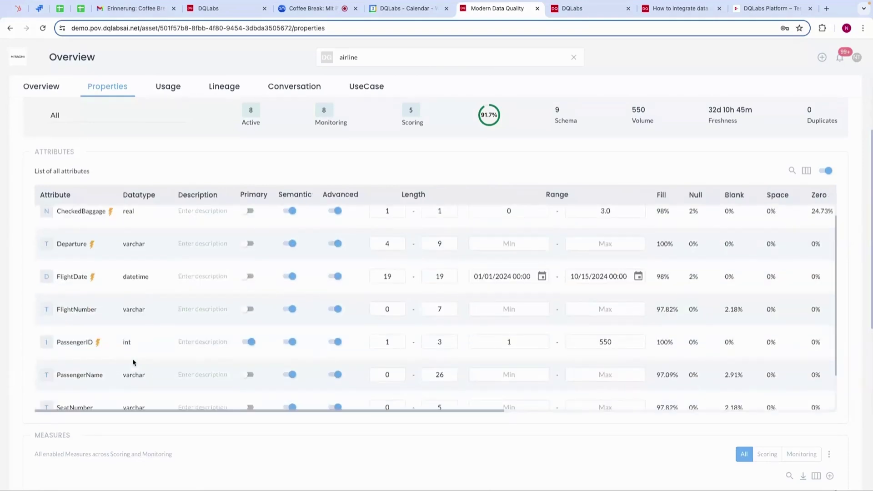
{"action": "scroll", "coordinate": [111, 355], "scroll_direction": "down", "scroll_amount": 2}
{"action": "scroll", "coordinate": [110, 355], "scroll_direction": "down", "scroll_amount": 1}
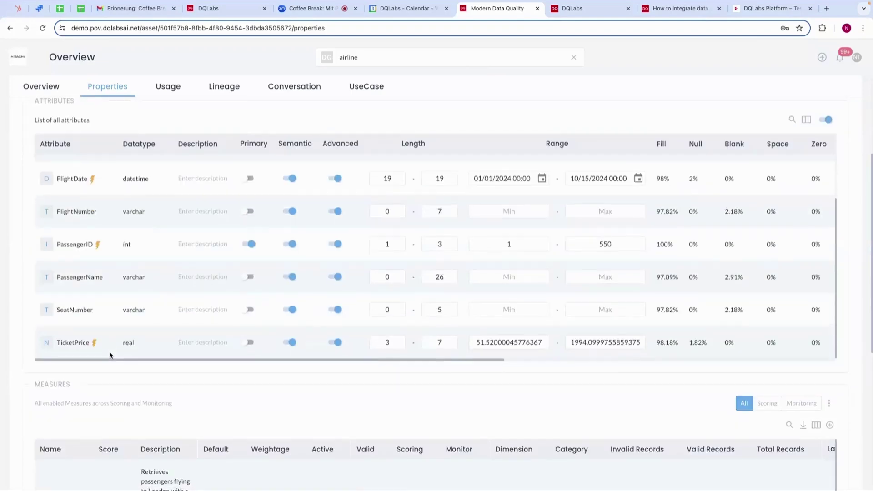
{"action": "scroll", "coordinate": [152, 278], "scroll_direction": "up", "scroll_amount": 2}
{"action": "scroll", "coordinate": [133, 243], "scroll_direction": "up", "scroll_amount": 1}
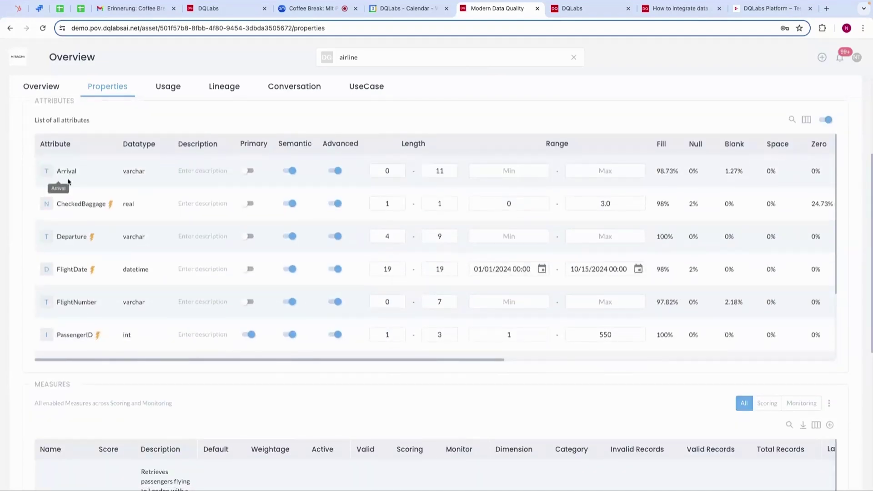
{"action": "left_click", "coordinate": [79, 239]}
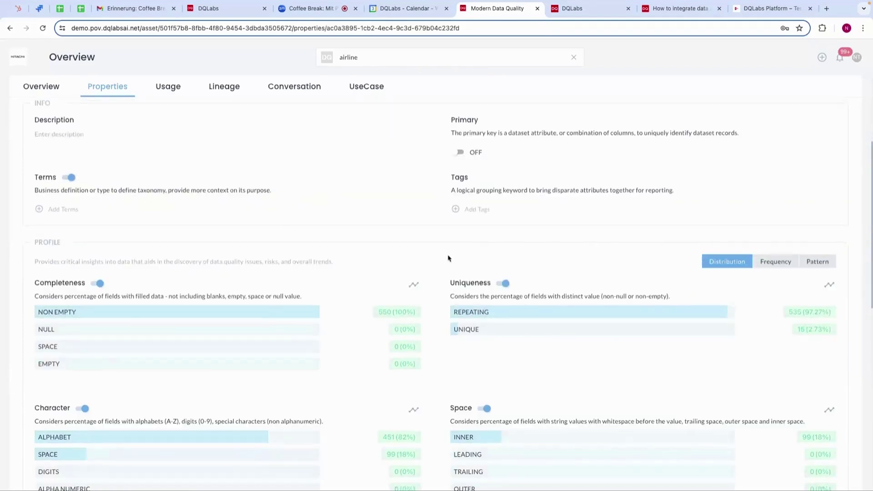
{"action": "scroll", "coordinate": [448, 258], "scroll_direction": "down", "scroll_amount": 2}
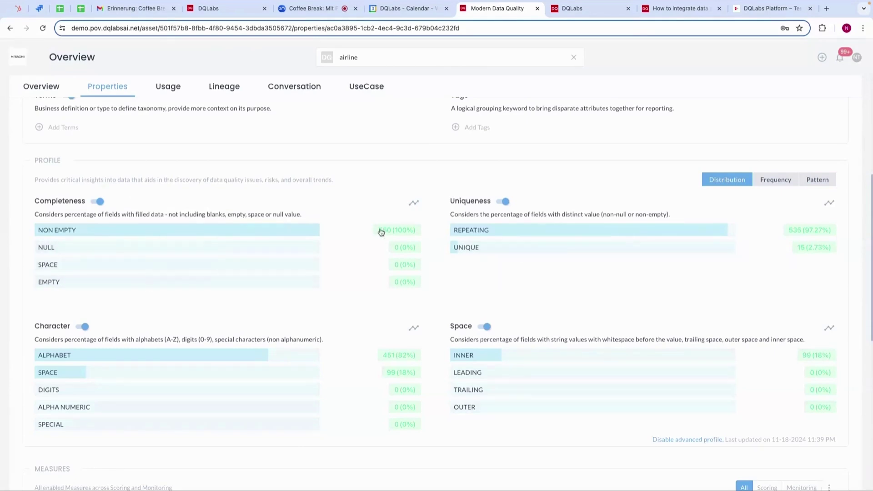
{"action": "mouse_move", "coordinate": [536, 231]}
{"action": "mouse_move", "coordinate": [526, 248]}
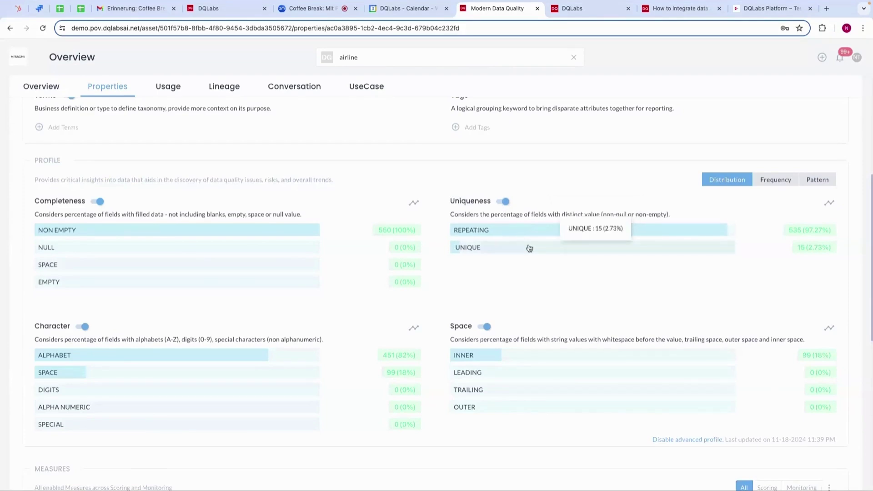
{"action": "mouse_move", "coordinate": [468, 355]}
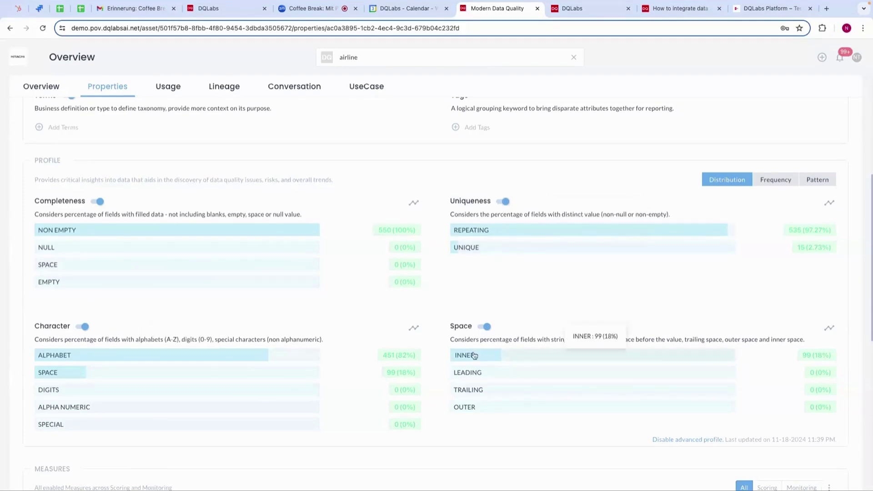
Show Departure's frequency profile, switch the length frequency chart to a list, and inspect the minimum and maximum length range fields
{"action": "left_click", "coordinate": [776, 179]}
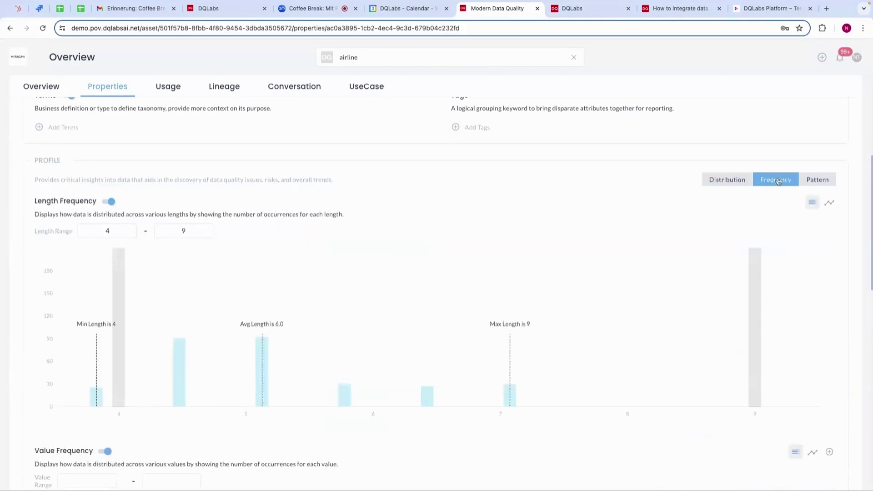
{"action": "left_click", "coordinate": [813, 203]}
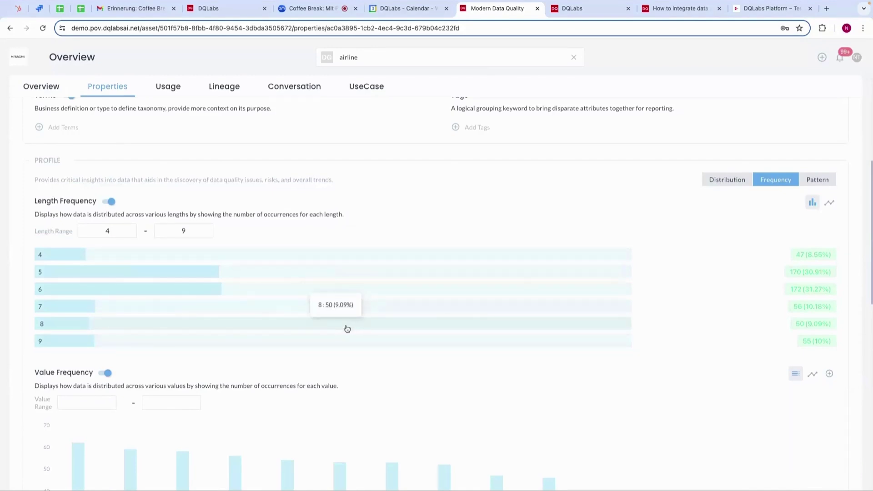
{"action": "left_click", "coordinate": [191, 232]}
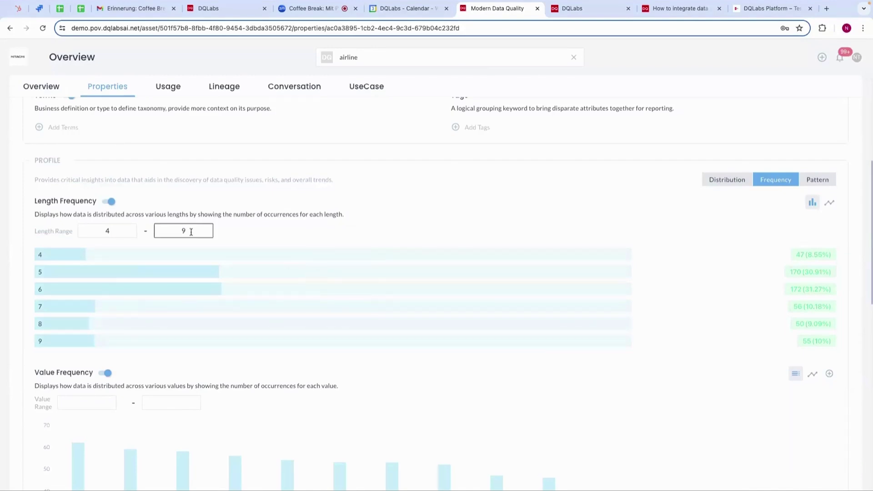
{"action": "left_click", "coordinate": [108, 230]}
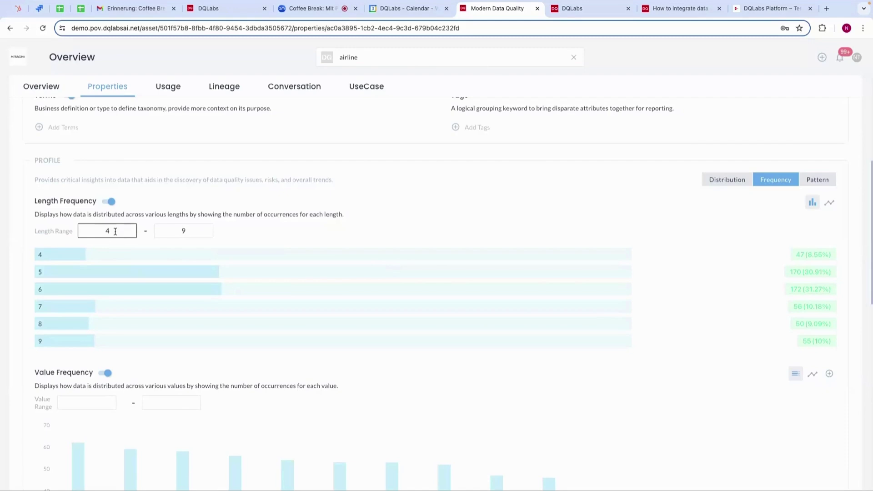
{"action": "left_click", "coordinate": [184, 231]}
{"action": "left_click", "coordinate": [120, 233]}
{"action": "left_click", "coordinate": [192, 230]}
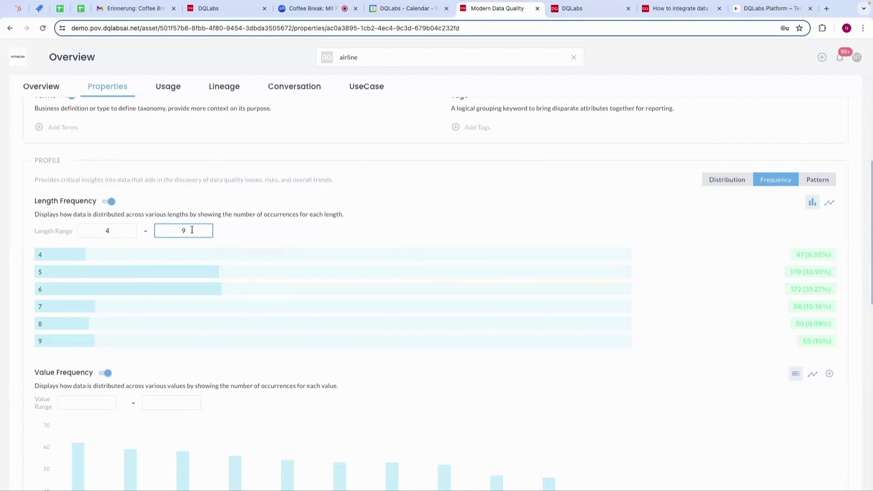
{"action": "left_click", "coordinate": [307, 235]}
Switch the value frequency chart to a list and open the Paris enum value's validity setting, closing it without saving
{"action": "scroll", "coordinate": [621, 353], "scroll_direction": "down", "scroll_amount": 3}
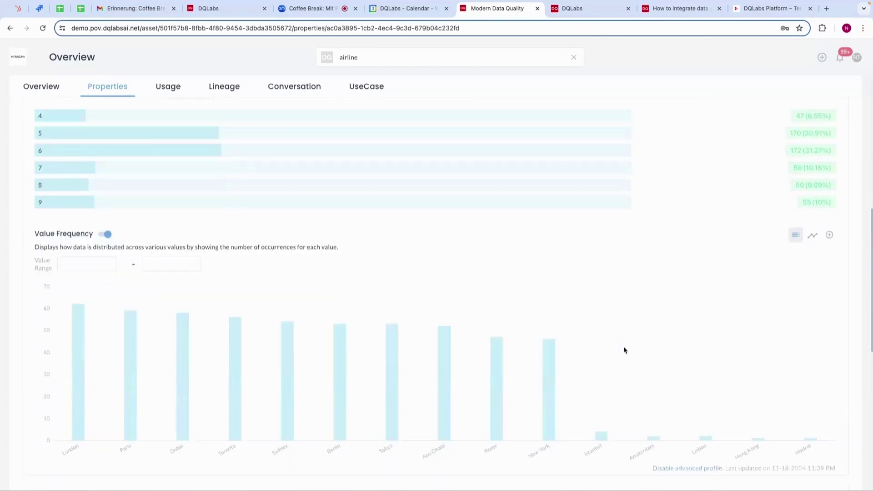
{"action": "left_click", "coordinate": [791, 235]}
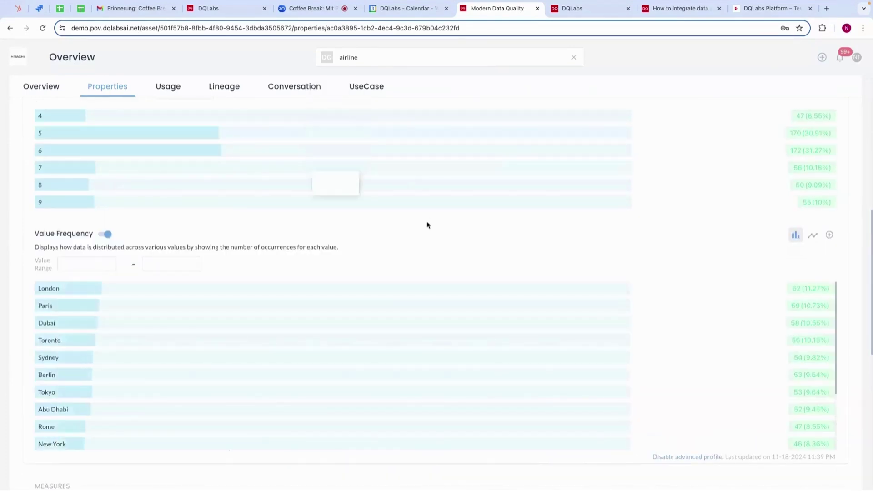
{"action": "scroll", "coordinate": [428, 226], "scroll_direction": "up", "scroll_amount": 1}
{"action": "scroll", "coordinate": [386, 273], "scroll_direction": "down", "scroll_amount": 3}
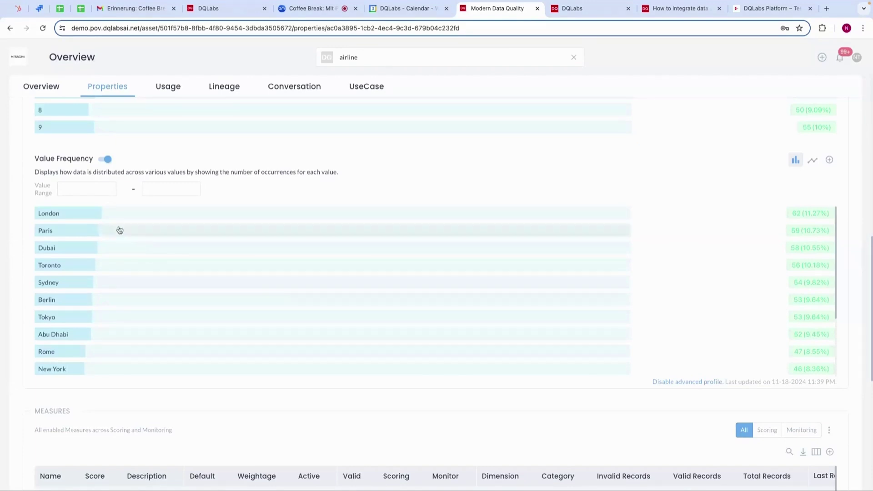
{"action": "mouse_move", "coordinate": [88, 231]}
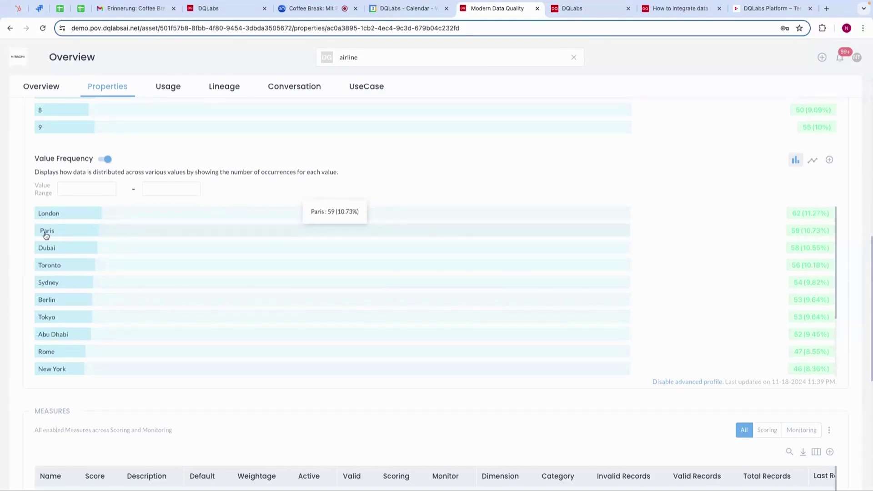
{"action": "left_click", "coordinate": [89, 235]}
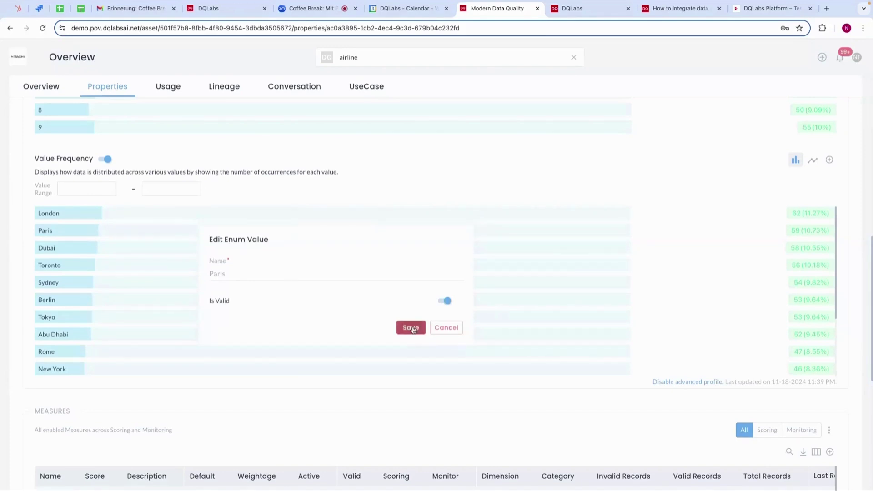
{"action": "left_click", "coordinate": [448, 328]}
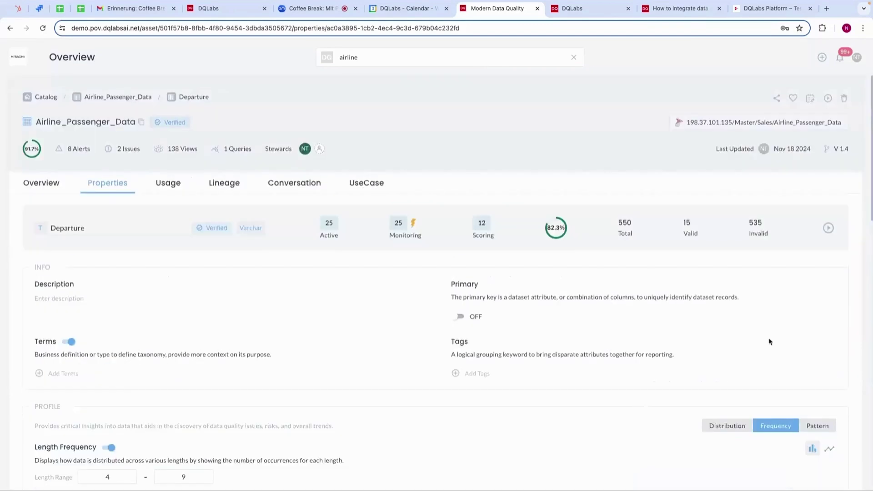
Show Departure's pattern profile, list the auto-discovered patterns, expand the ASA pattern and review its sub-patterns
{"action": "scroll", "coordinate": [769, 341], "scroll_direction": "down", "scroll_amount": 5}
{"action": "left_click", "coordinate": [817, 210]}
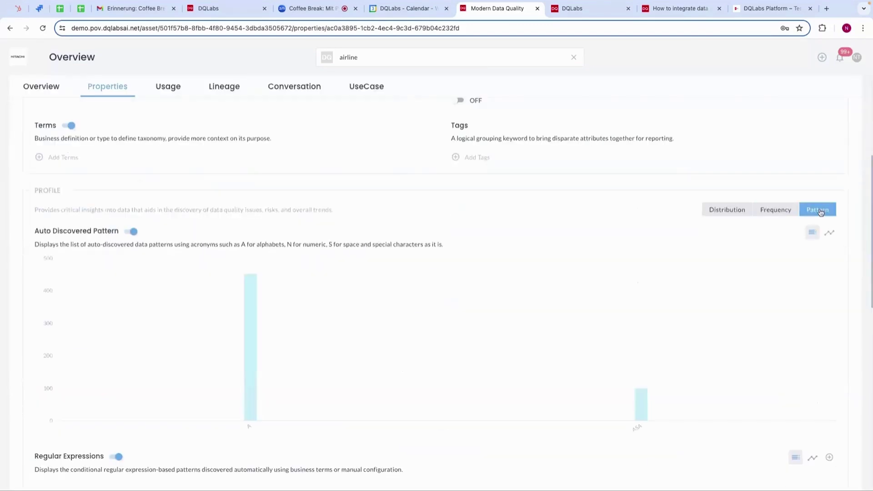
{"action": "scroll", "coordinate": [580, 203], "scroll_direction": "down", "scroll_amount": 2}
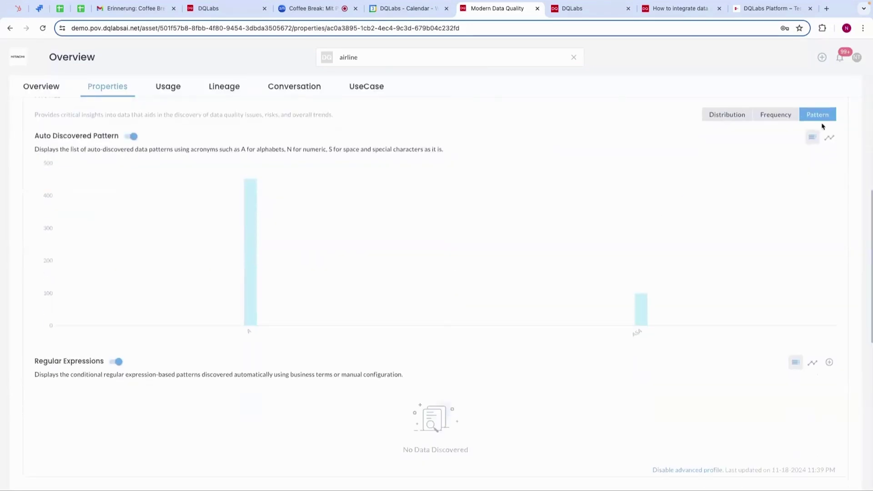
{"action": "left_click", "coordinate": [812, 137]}
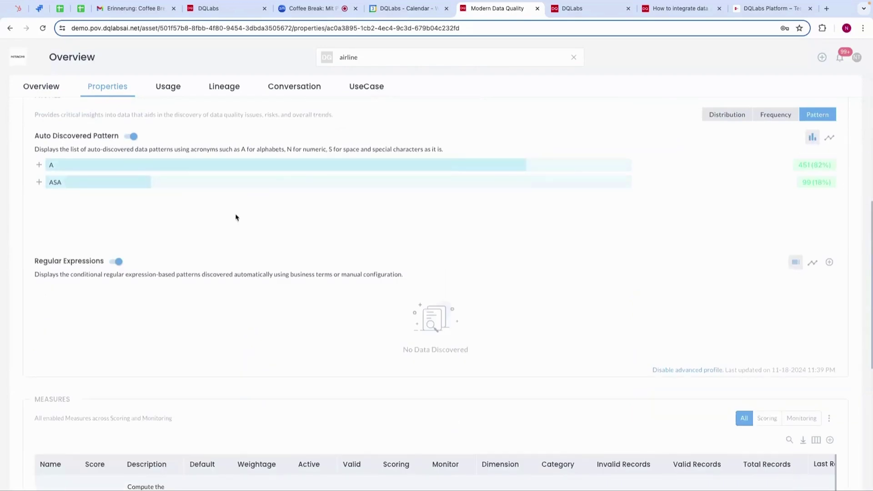
{"action": "mouse_move", "coordinate": [51, 167]}
{"action": "left_click", "coordinate": [39, 182]}
{"action": "mouse_move", "coordinate": [99, 207]}
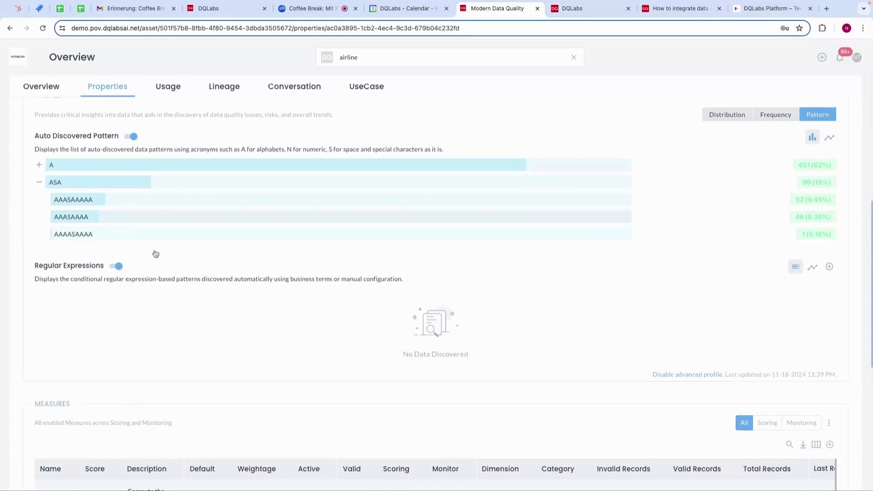
{"action": "scroll", "coordinate": [380, 388], "scroll_direction": "down", "scroll_amount": 2}
{"action": "scroll", "coordinate": [380, 388], "scroll_direction": "up", "scroll_amount": 5}
{"action": "scroll", "coordinate": [381, 388], "scroll_direction": "up", "scroll_amount": 1}
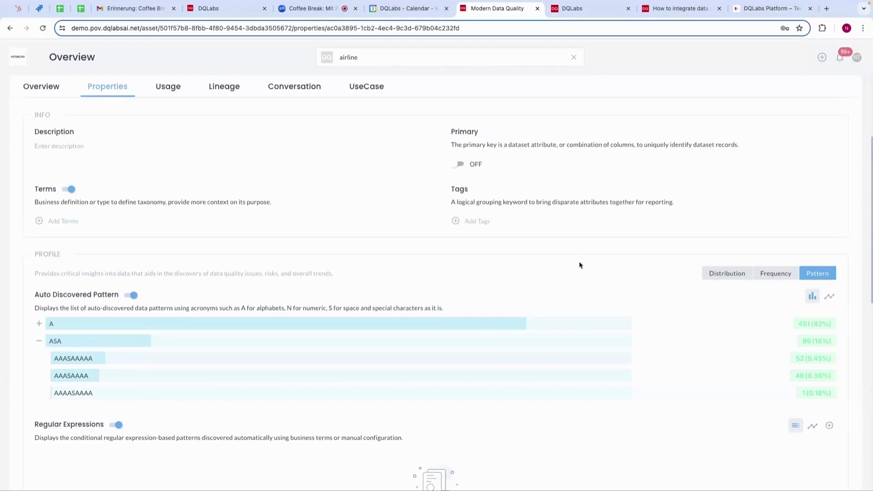
{"action": "scroll", "coordinate": [544, 250], "scroll_direction": "up", "scroll_amount": 2}
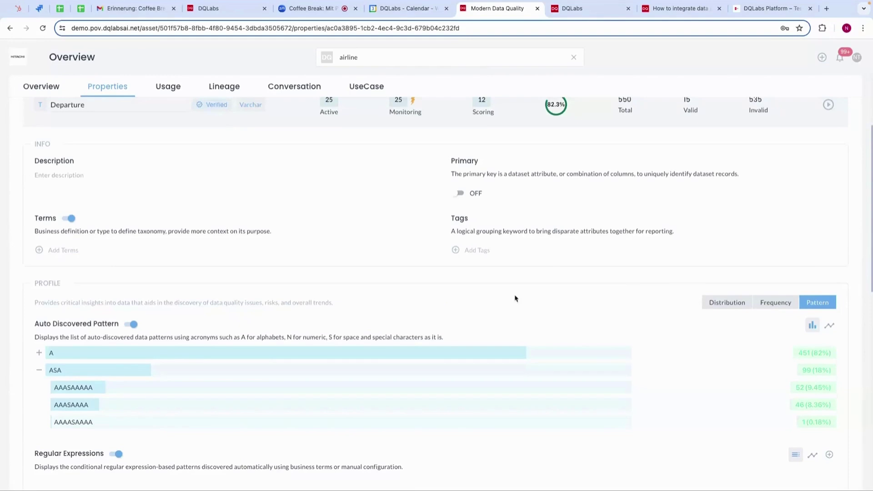
Return to the Airline_Passenger_Data attribute list and open the TicketPrice attribute
{"action": "scroll", "coordinate": [496, 298], "scroll_direction": "up", "scroll_amount": 3}
{"action": "left_click", "coordinate": [111, 186]}
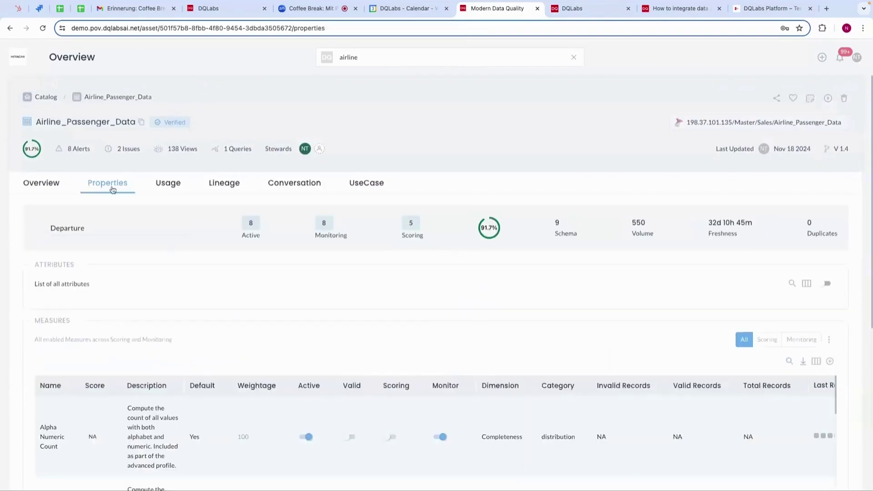
{"action": "scroll", "coordinate": [311, 257], "scroll_direction": "down", "scroll_amount": 3}
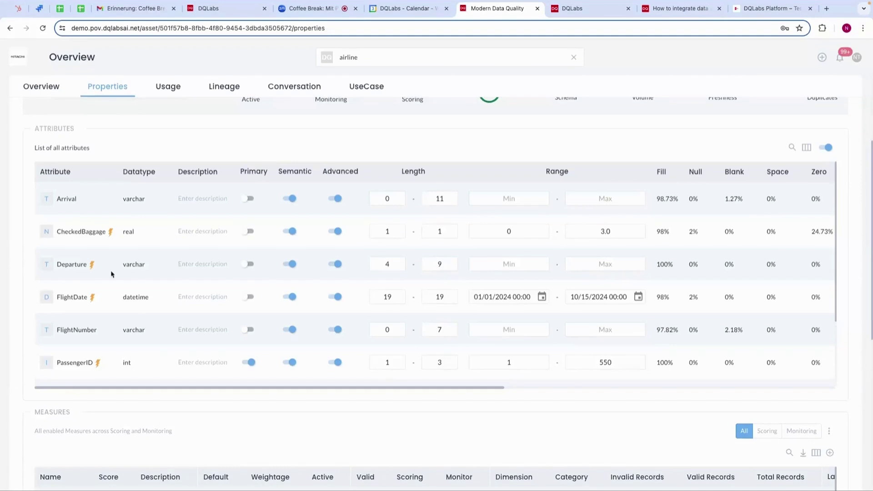
{"action": "scroll", "coordinate": [111, 274], "scroll_direction": "down", "scroll_amount": 5}
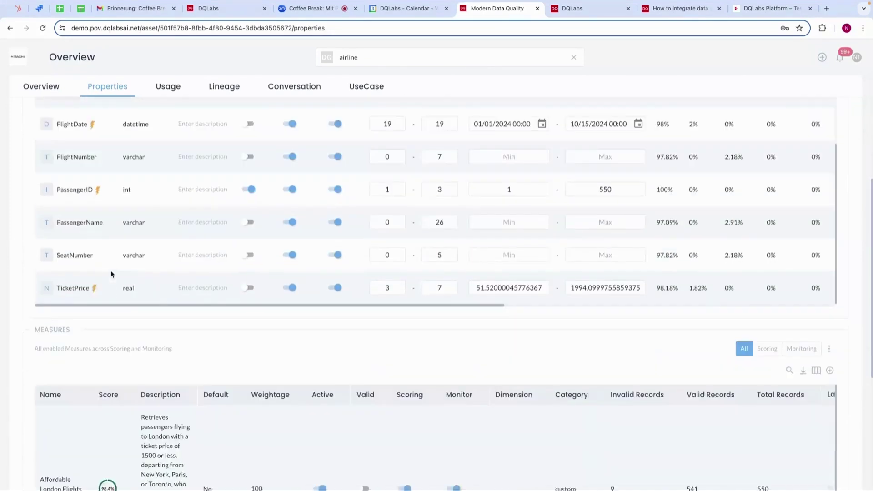
{"action": "left_click", "coordinate": [73, 278]}
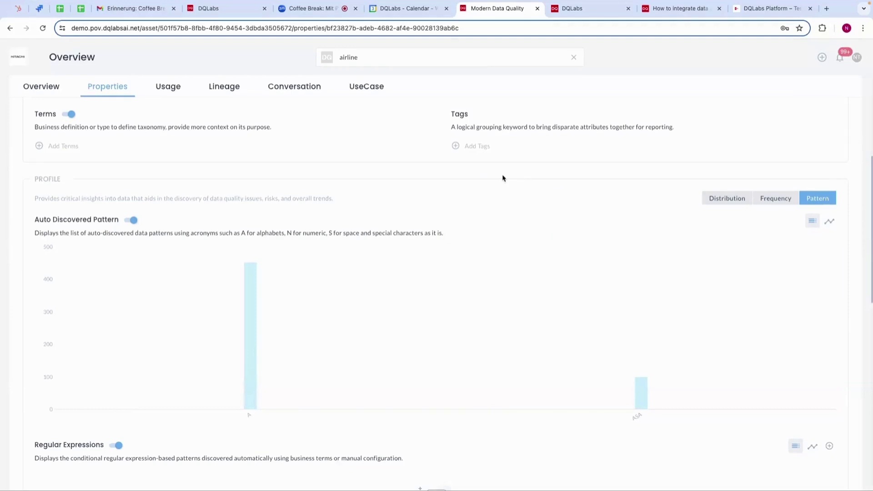
Show TicketPrice's statistics profile and examine its summary values, quartiles and probability density curve
{"action": "left_click", "coordinate": [806, 199]}
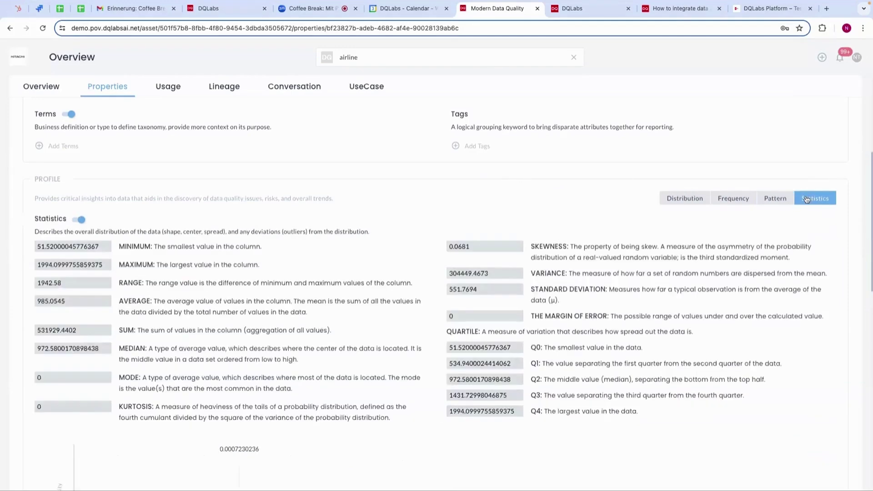
{"action": "scroll", "coordinate": [390, 187], "scroll_direction": "down", "scroll_amount": 1}
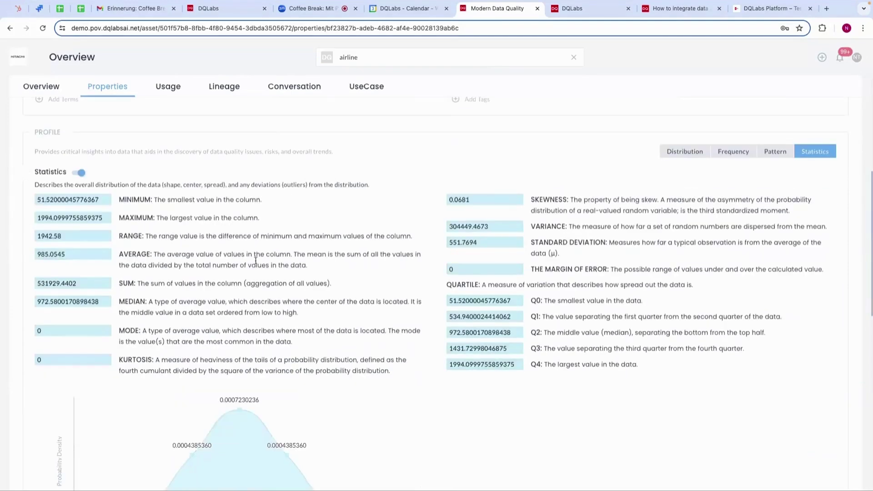
{"action": "scroll", "coordinate": [255, 260], "scroll_direction": "down", "scroll_amount": 1}
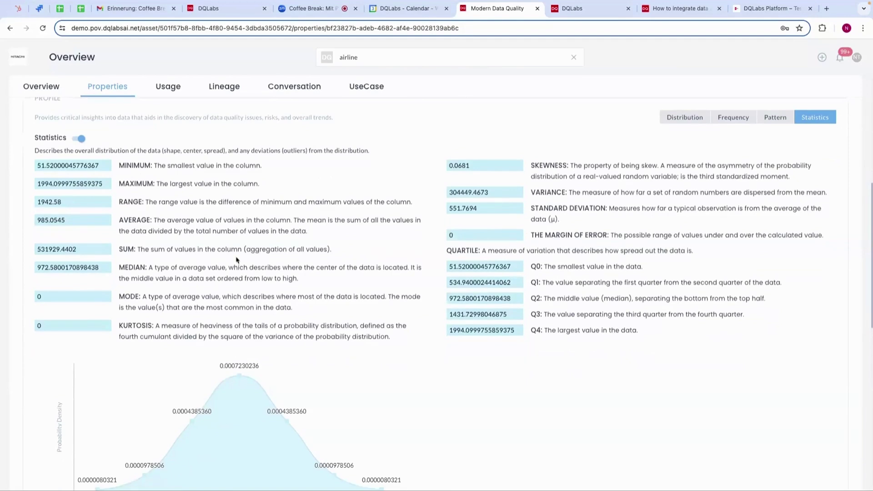
{"action": "scroll", "coordinate": [172, 418], "scroll_direction": "down", "scroll_amount": 2}
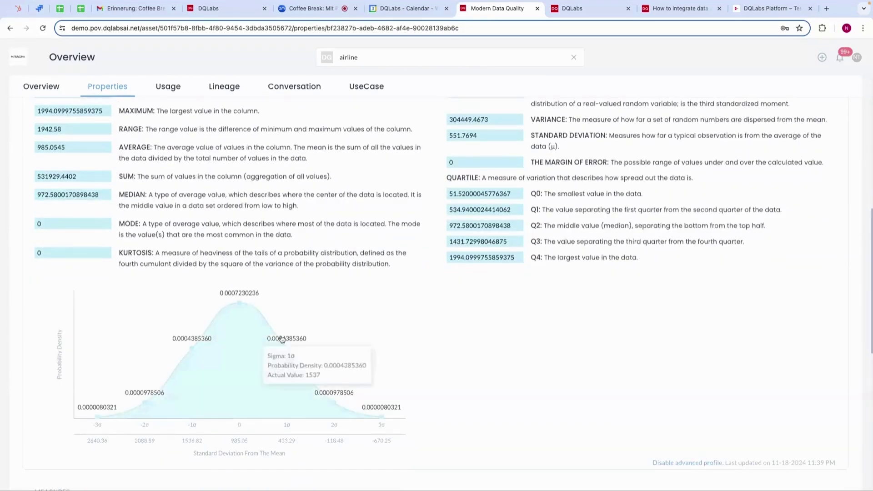
{"action": "scroll", "coordinate": [455, 301], "scroll_direction": "up", "scroll_amount": 10}
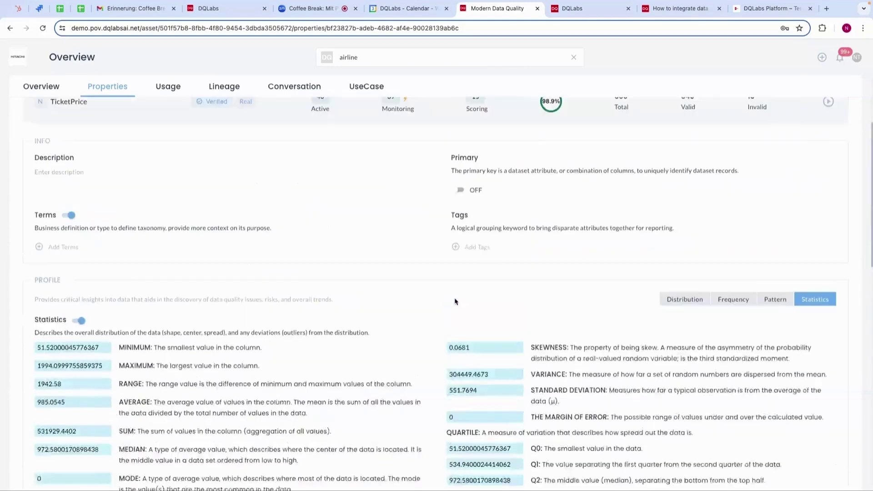
Go back to the properties of Airline_Passenger_Data and look through its custom and reliability measures
{"action": "left_click", "coordinate": [109, 177]}
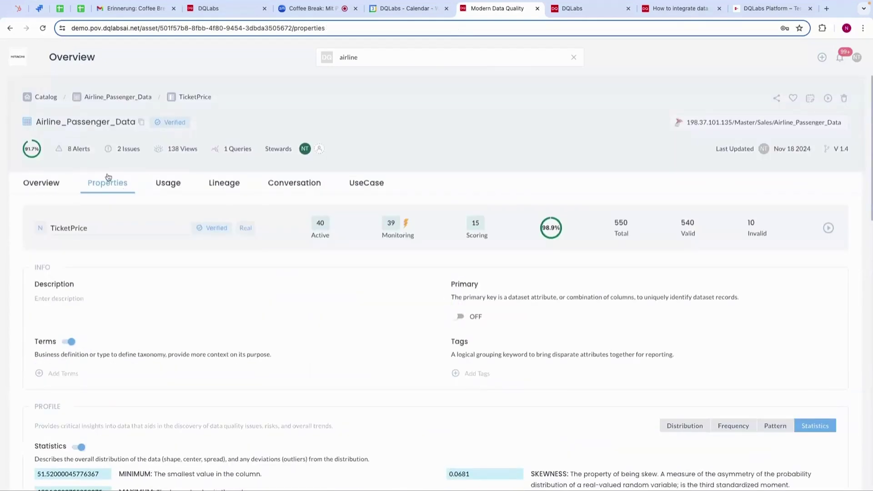
{"action": "scroll", "coordinate": [356, 268], "scroll_direction": "down", "scroll_amount": 1}
{"action": "scroll", "coordinate": [356, 268], "scroll_direction": "down", "scroll_amount": 2}
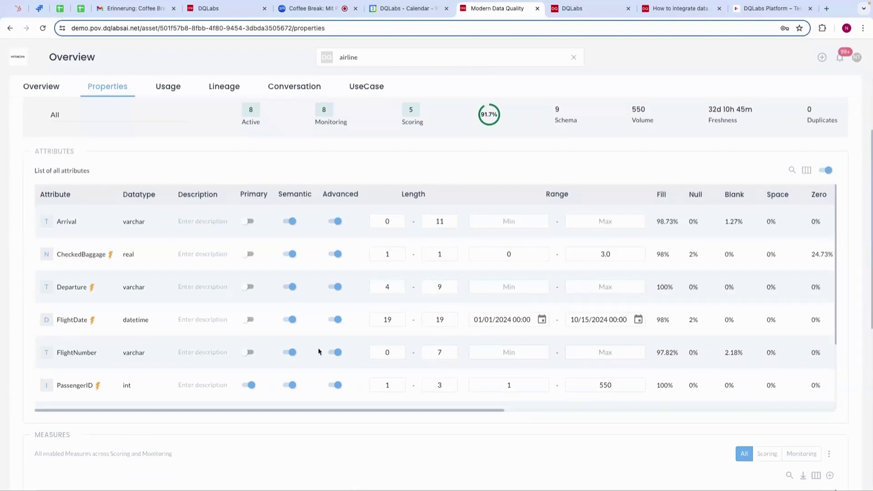
{"action": "scroll", "coordinate": [391, 433], "scroll_direction": "down", "scroll_amount": 5}
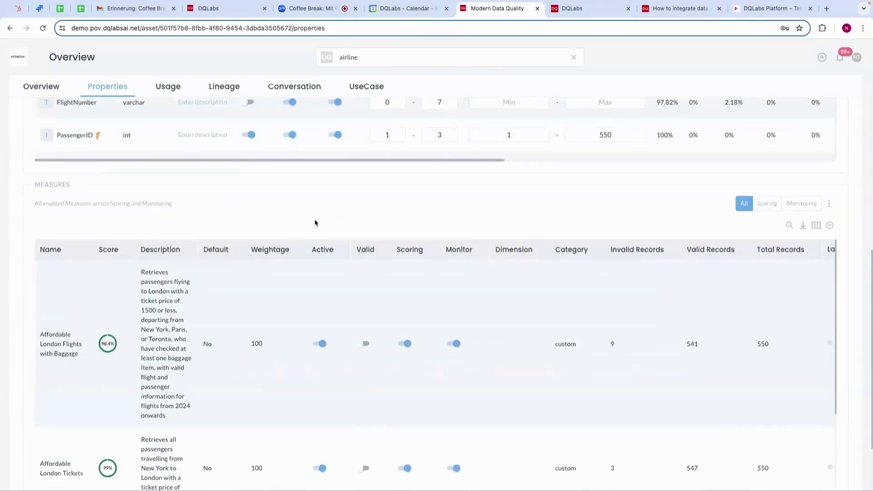
{"action": "scroll", "coordinate": [321, 214], "scroll_direction": "down", "scroll_amount": 2}
{"action": "scroll", "coordinate": [282, 326], "scroll_direction": "down", "scroll_amount": 5}
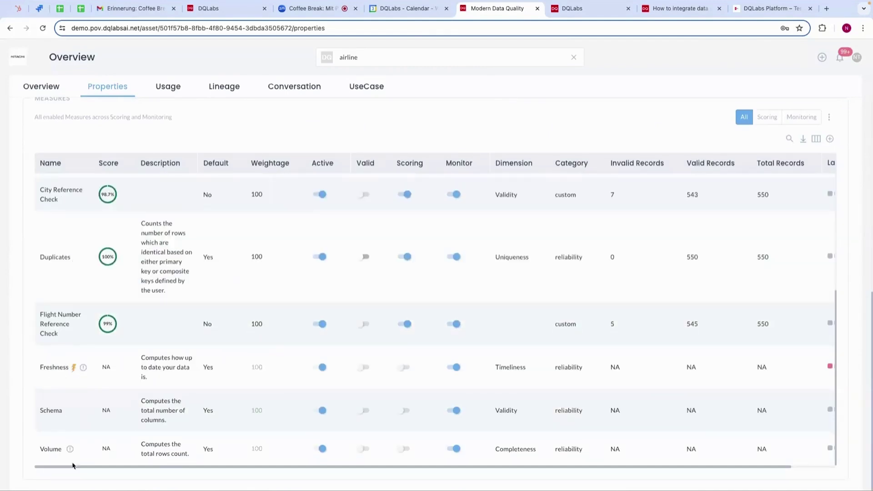
Open the Volume measure, show its results for all dates, examine the trend, expected ranges and alerts, and close it
{"action": "left_click", "coordinate": [51, 451]}
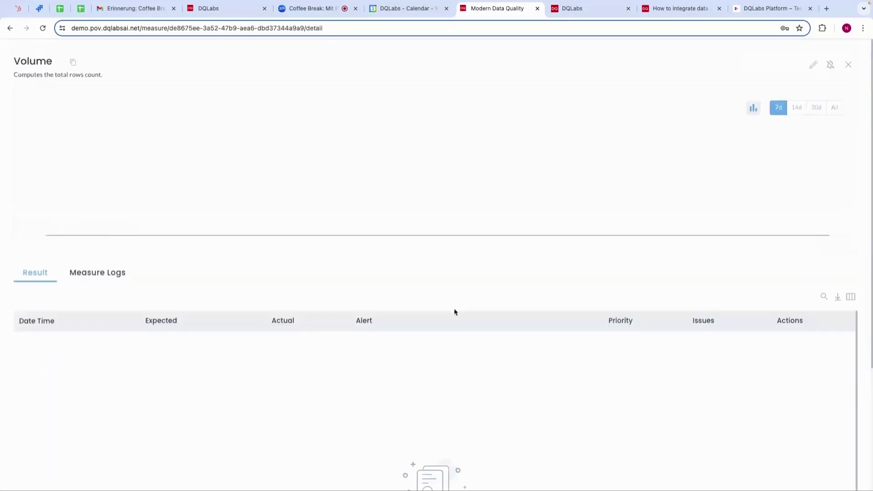
{"action": "left_click", "coordinate": [834, 109]}
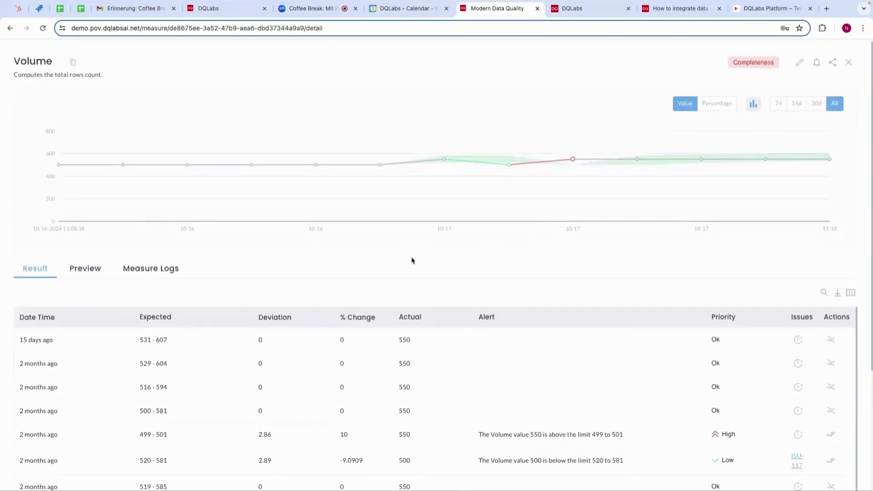
{"action": "mouse_move", "coordinate": [127, 170]}
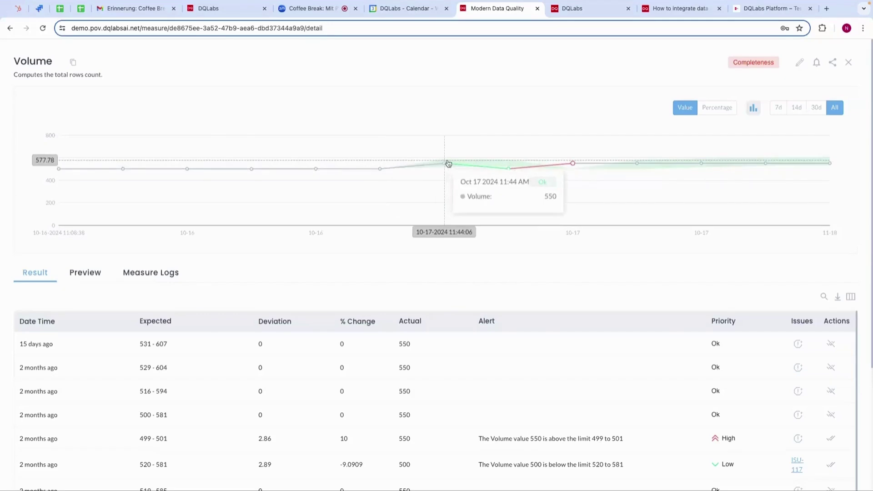
{"action": "scroll", "coordinate": [495, 293], "scroll_direction": "down", "scroll_amount": 2}
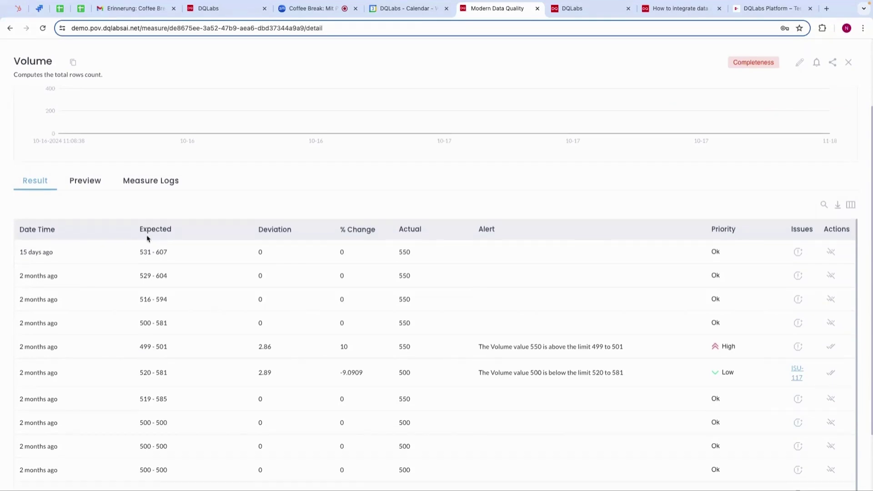
{"action": "scroll", "coordinate": [326, 160], "scroll_direction": "up", "scroll_amount": 2}
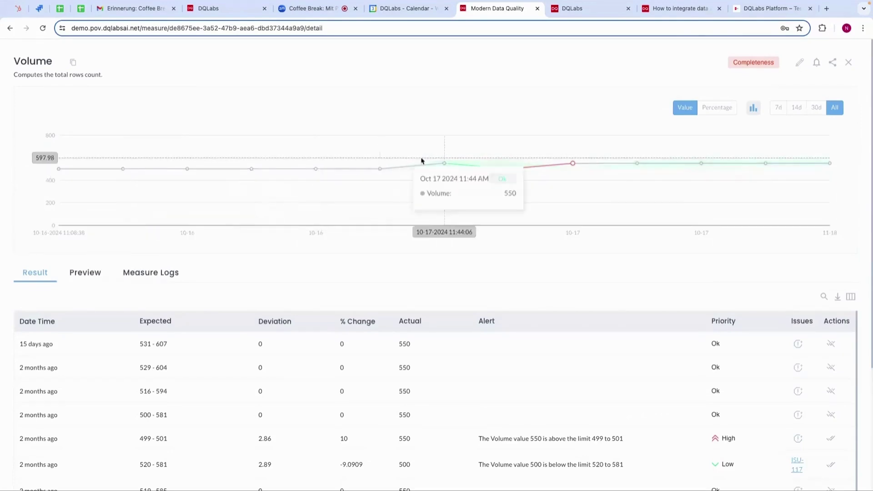
{"action": "scroll", "coordinate": [308, 304], "scroll_direction": "down", "scroll_amount": 2}
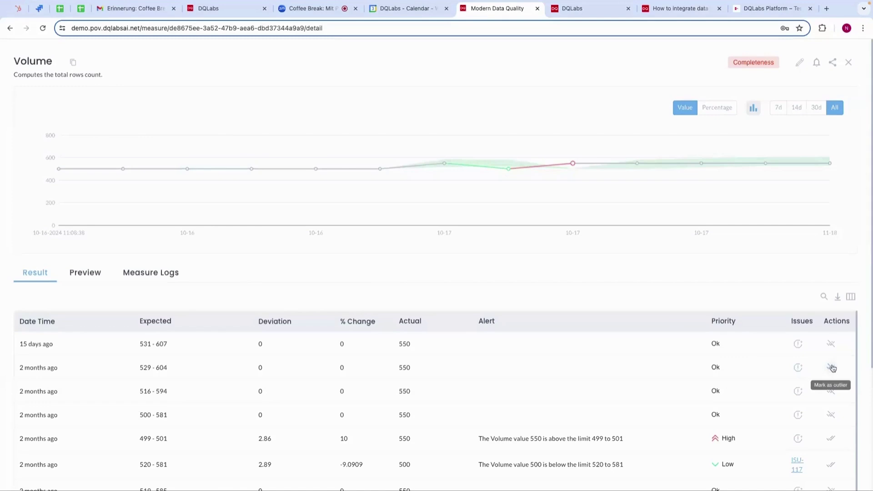
{"action": "left_click", "coordinate": [849, 62]}
Start a new conditional measure for the asset and view the attributes available for its condition
{"action": "scroll", "coordinate": [577, 244], "scroll_direction": "down", "scroll_amount": 6}
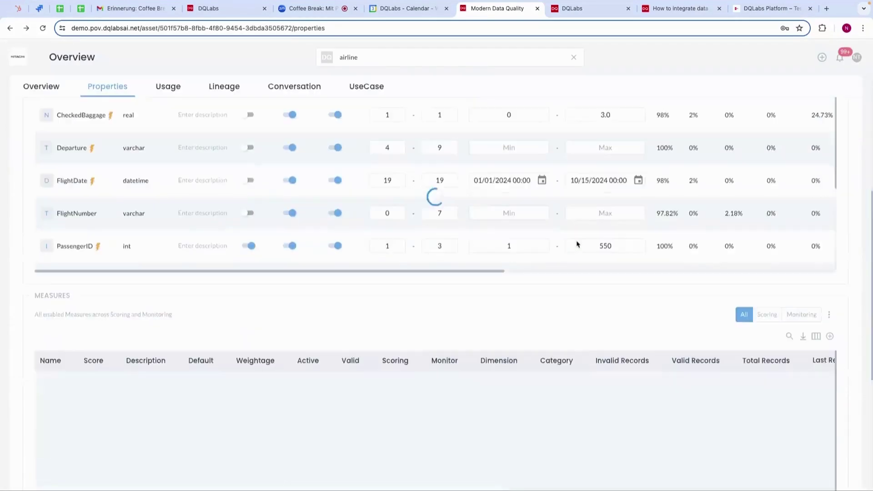
{"action": "scroll", "coordinate": [667, 258], "scroll_direction": "down", "scroll_amount": 2}
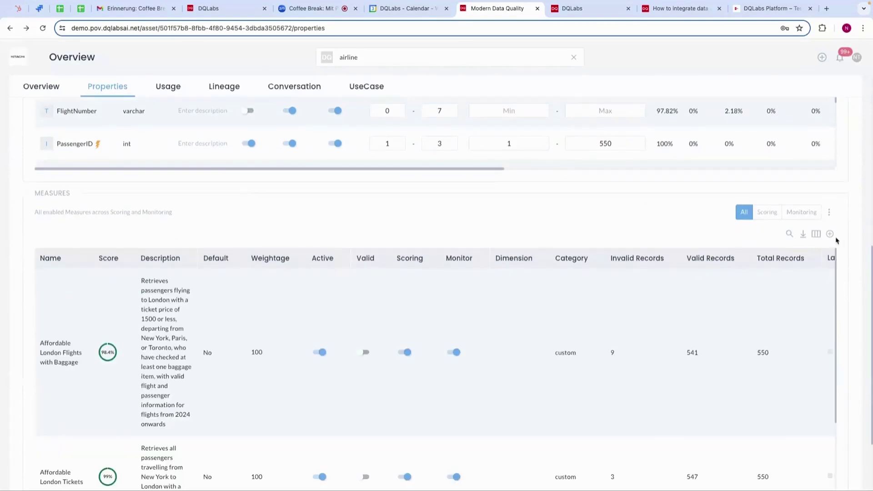
{"action": "left_click", "coordinate": [829, 238]}
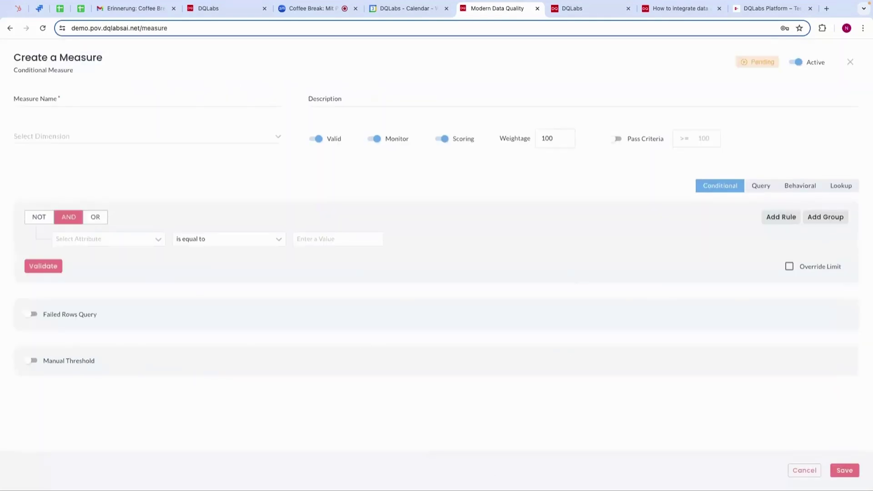
{"action": "left_click", "coordinate": [161, 241]}
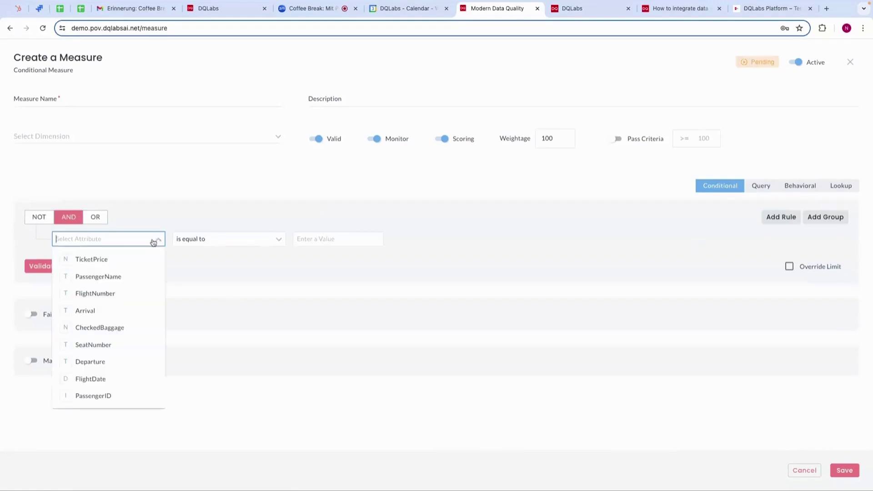
{"action": "left_click", "coordinate": [200, 268]}
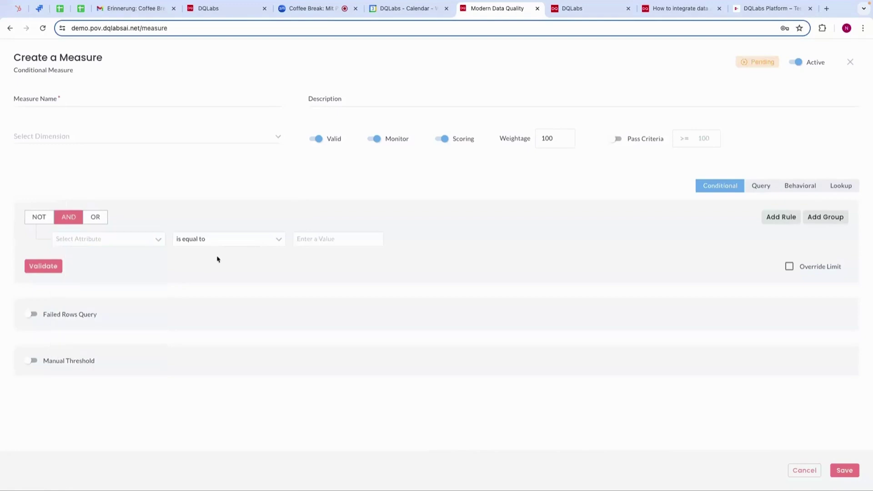
{"action": "left_click", "coordinate": [278, 240]}
{"action": "left_click", "coordinate": [93, 241]}
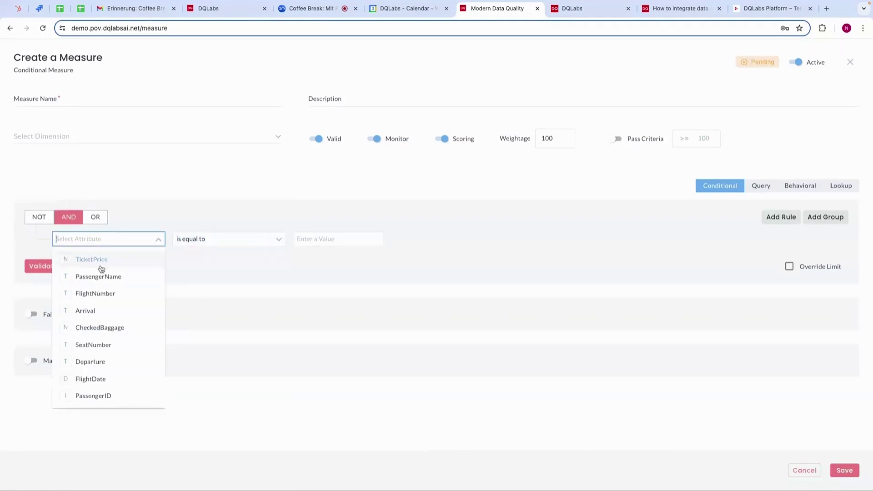
Choose TicketPrice as the condition attribute, review the available comparison operators, and close the new measure without saving
{"action": "left_click", "coordinate": [101, 261]}
{"action": "left_click", "coordinate": [277, 241]}
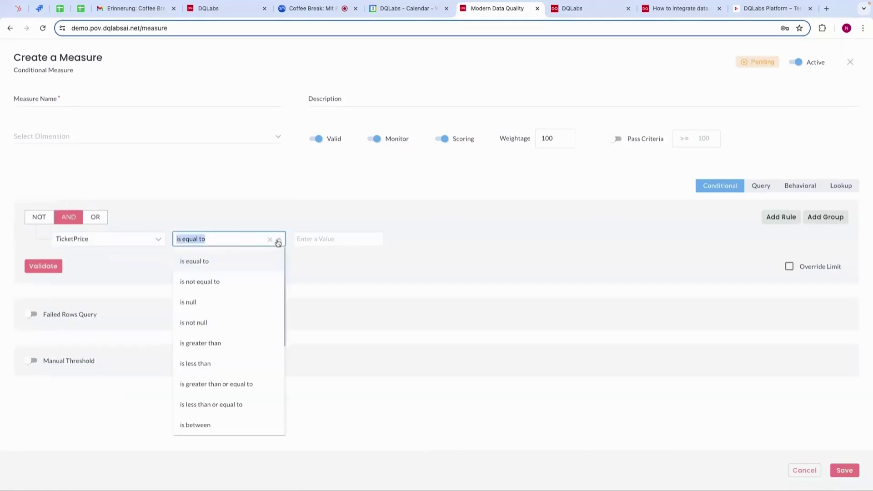
{"action": "scroll", "coordinate": [218, 345], "scroll_direction": "down", "scroll_amount": 5}
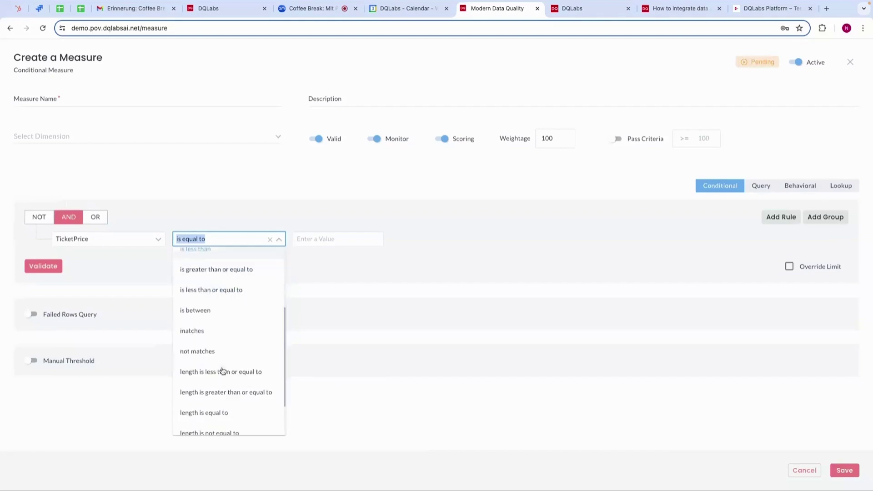
{"action": "left_click", "coordinate": [360, 278]}
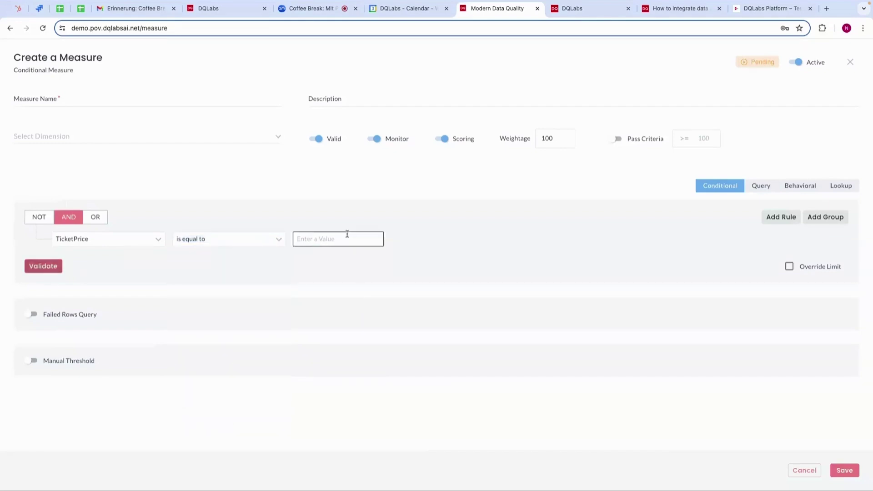
{"action": "left_click", "coordinate": [849, 64]}
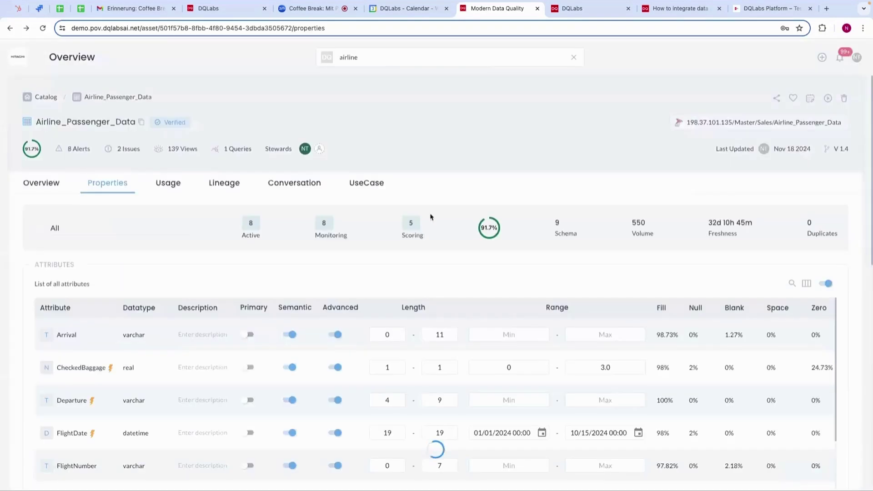
Open the Affordable London Tickets measure for editing, validate its conditions and review the preview
{"action": "scroll", "coordinate": [400, 232], "scroll_direction": "down", "scroll_amount": 9}
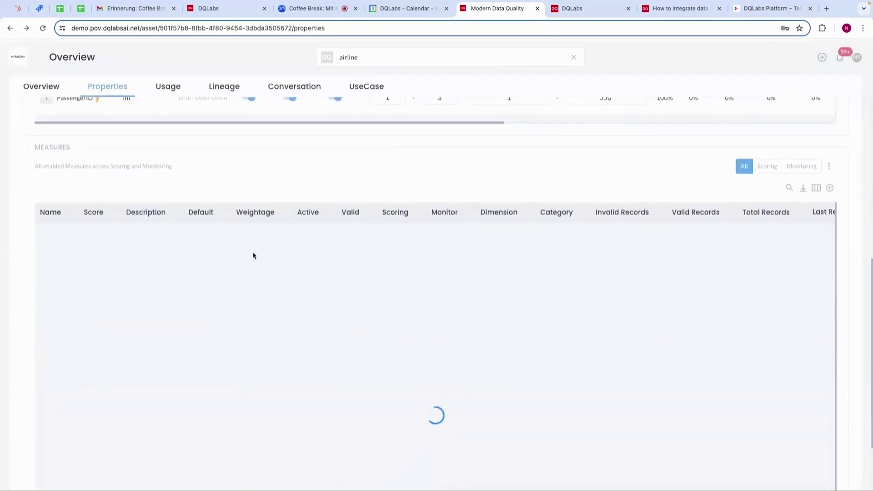
{"action": "scroll", "coordinate": [175, 313], "scroll_direction": "down", "scroll_amount": 2}
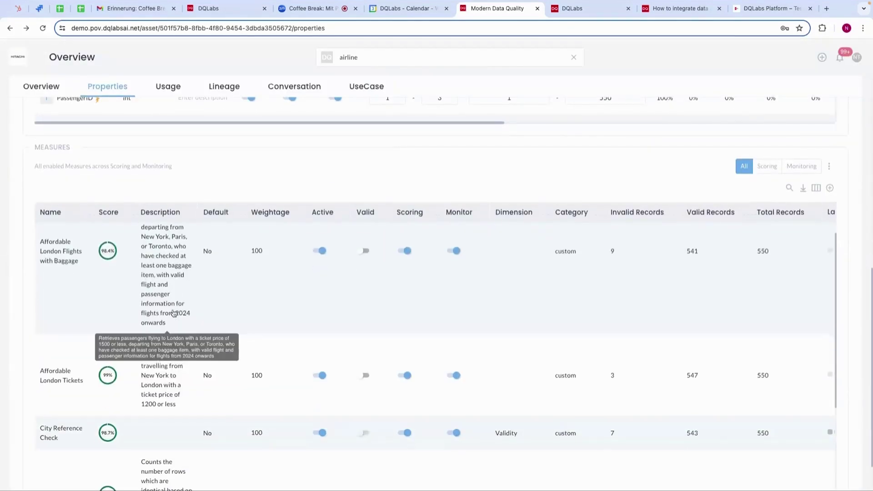
{"action": "left_click", "coordinate": [56, 385]}
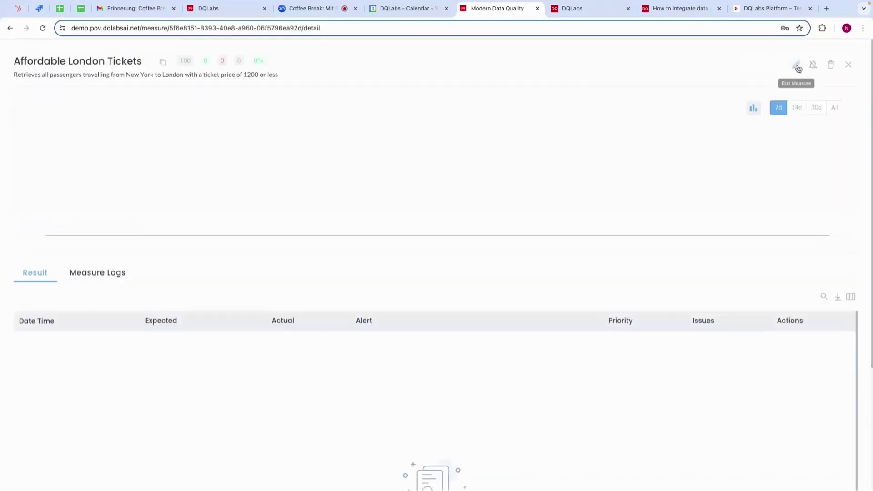
{"action": "left_click", "coordinate": [798, 66]}
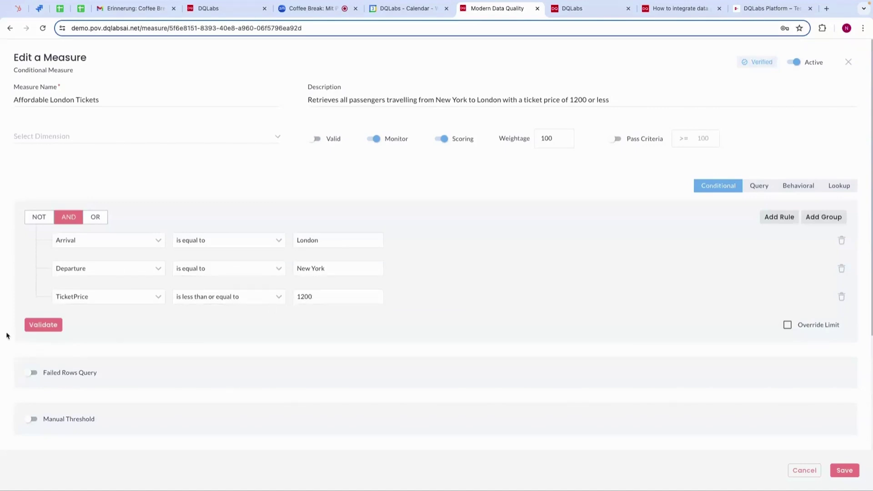
{"action": "left_click", "coordinate": [45, 326]}
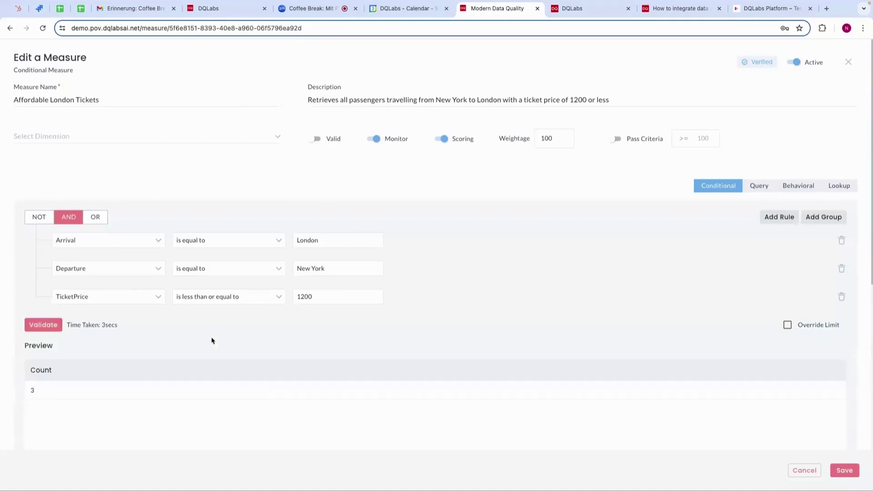
{"action": "scroll", "coordinate": [211, 341], "scroll_direction": "down", "scroll_amount": 1}
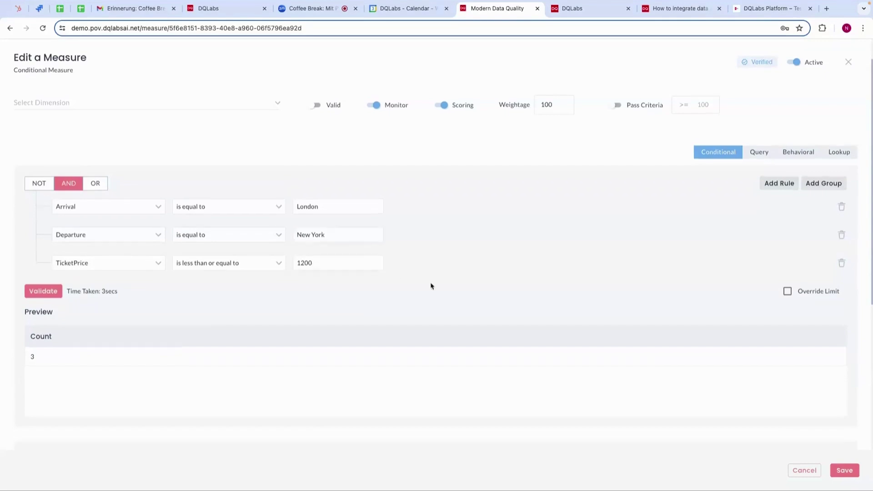
Close the Affordable London Tickets measure without saving and return to the Airline_Passenger_Data properties
{"action": "scroll", "coordinate": [431, 285], "scroll_direction": "up", "scroll_amount": 1}
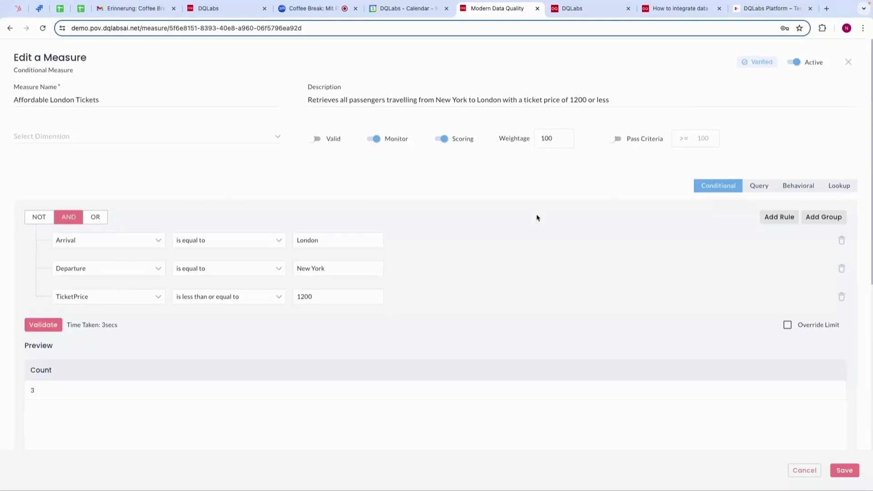
{"action": "left_click", "coordinate": [848, 64]}
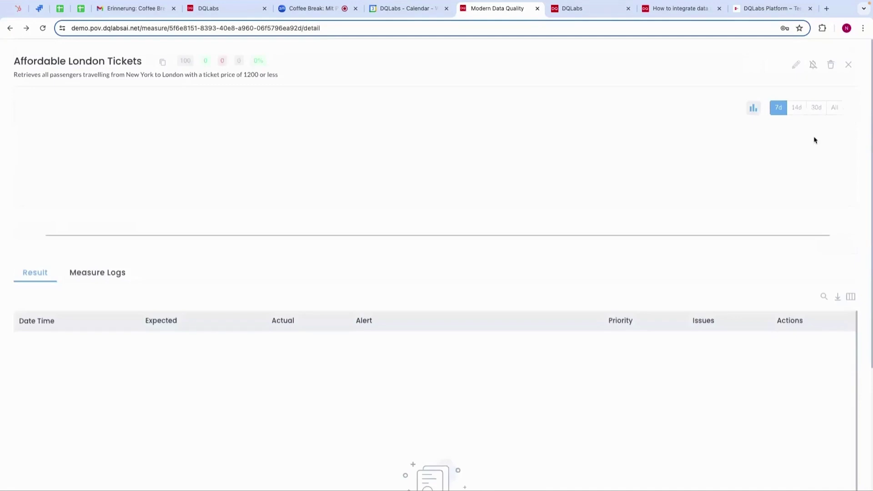
{"action": "left_click", "coordinate": [849, 65]}
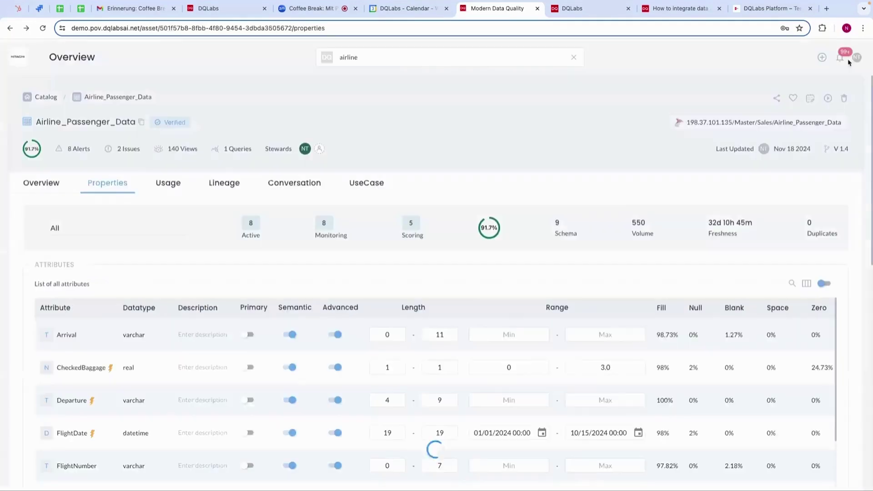
Open the Affordable London Flights with Baggage measure from the asset's measures list for editing
{"action": "scroll", "coordinate": [504, 253], "scroll_direction": "down", "scroll_amount": 6}
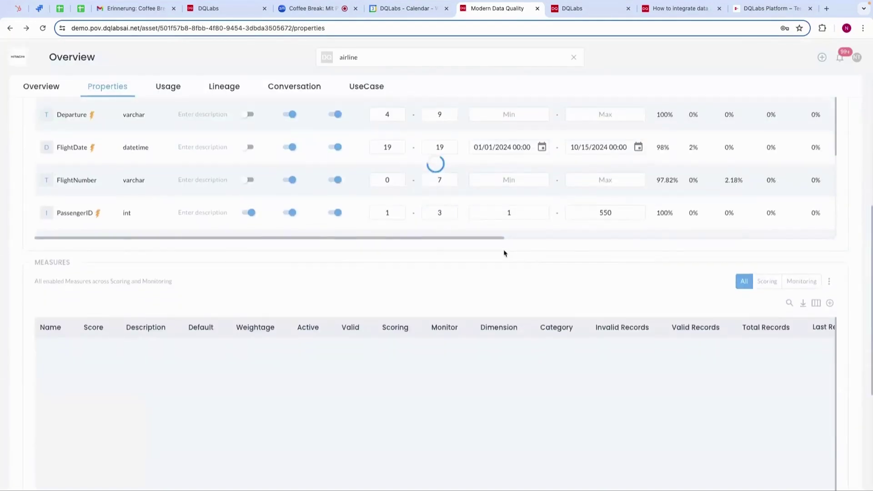
{"action": "scroll", "coordinate": [345, 281], "scroll_direction": "down", "scroll_amount": 3}
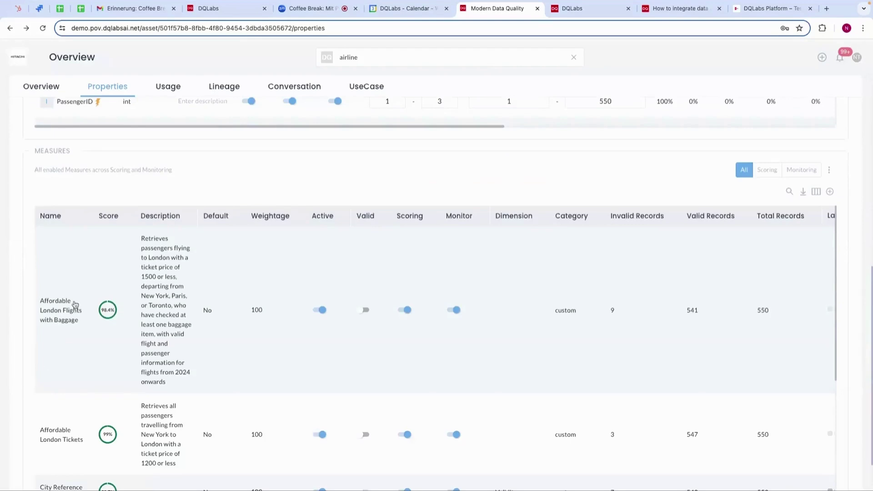
{"action": "left_click", "coordinate": [60, 314]}
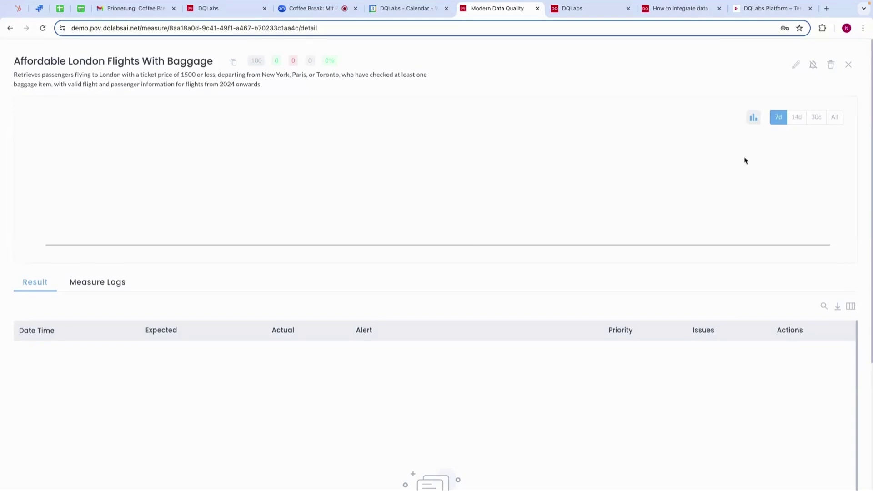
{"action": "left_click", "coordinate": [795, 66]}
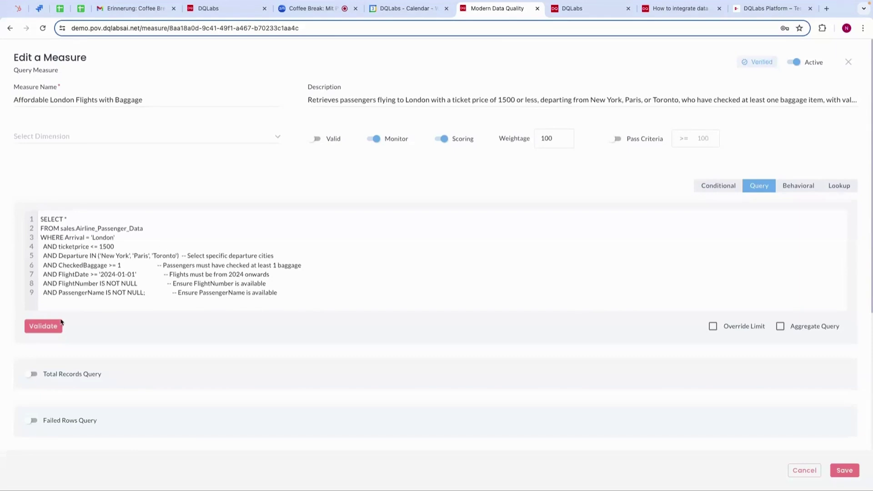
Validate the measure's SQL query and review the previewed passenger records against its conditions
{"action": "left_click", "coordinate": [48, 328]}
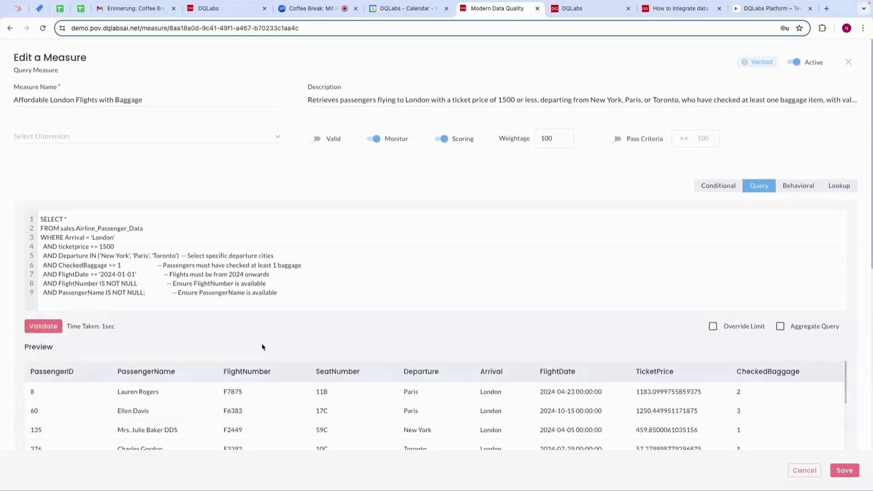
{"action": "scroll", "coordinate": [263, 345], "scroll_direction": "down", "scroll_amount": 2}
{"action": "scroll", "coordinate": [376, 359], "scroll_direction": "down", "scroll_amount": 3}
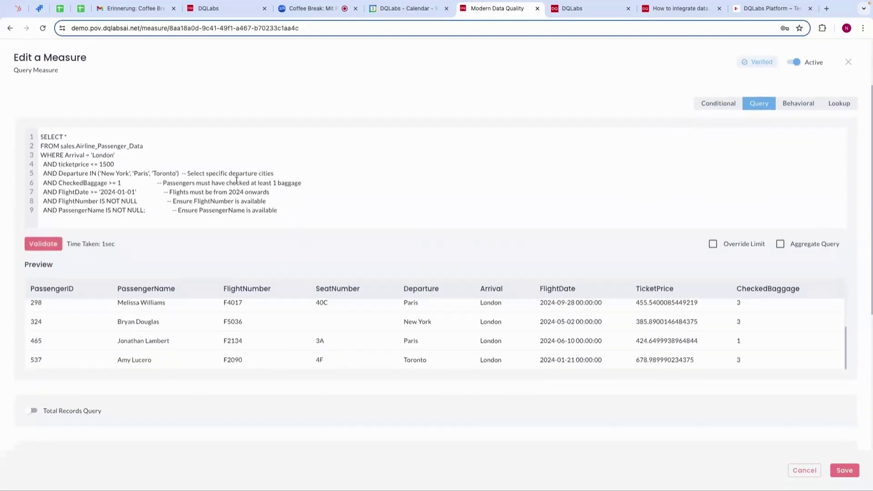
{"action": "scroll", "coordinate": [314, 245], "scroll_direction": "up", "scroll_amount": 2}
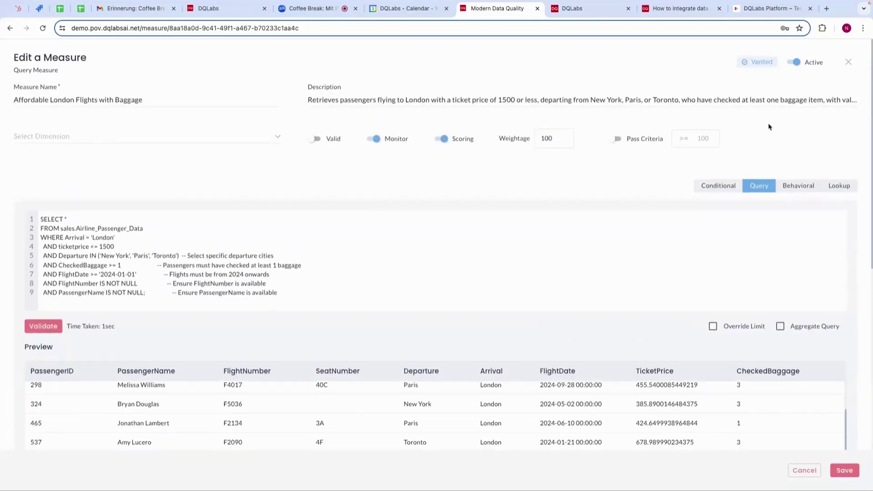
Close the Affordable London Flights with Baggage measure without saving and go back to the platform's home page
{"action": "left_click", "coordinate": [850, 61]}
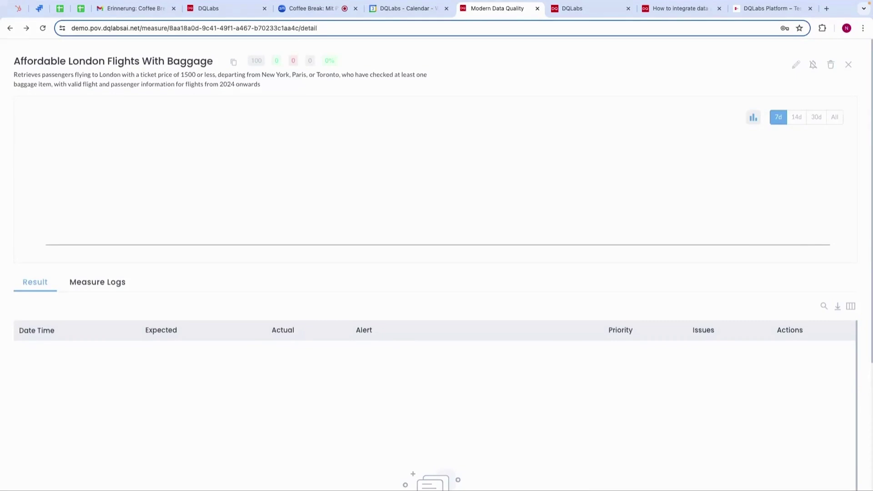
{"action": "left_click", "coordinate": [849, 64]}
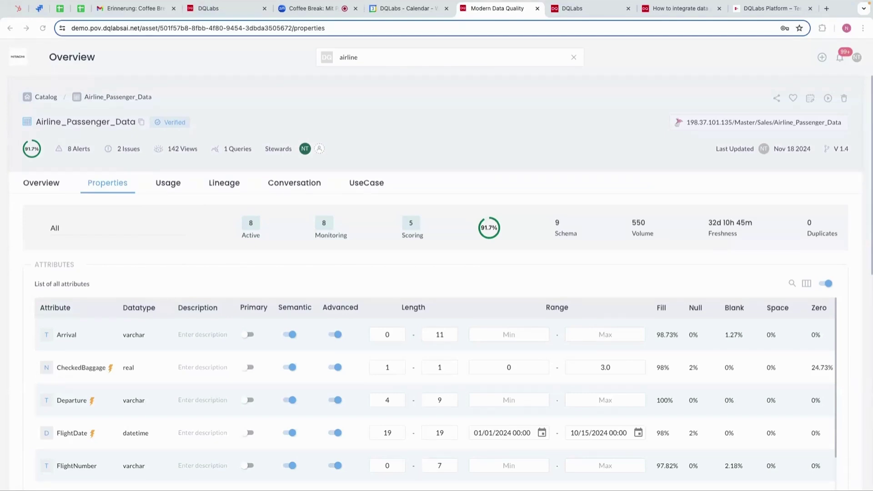
{"action": "left_click", "coordinate": [13, 61]}
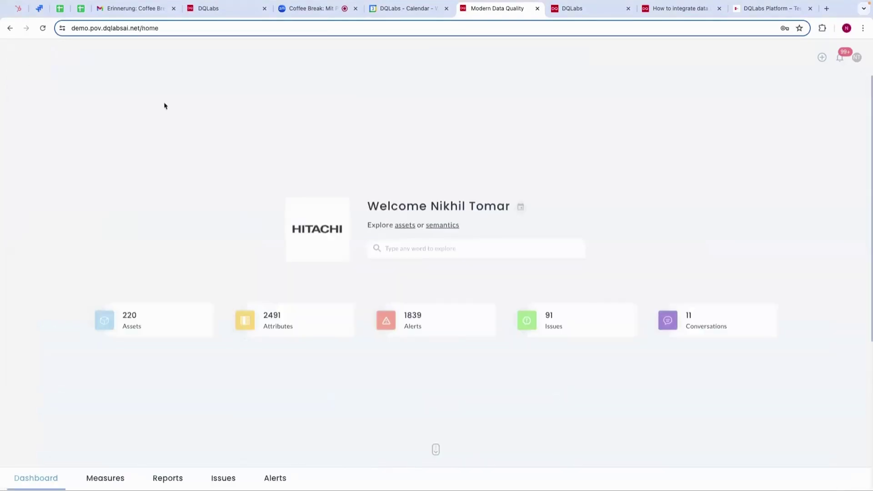